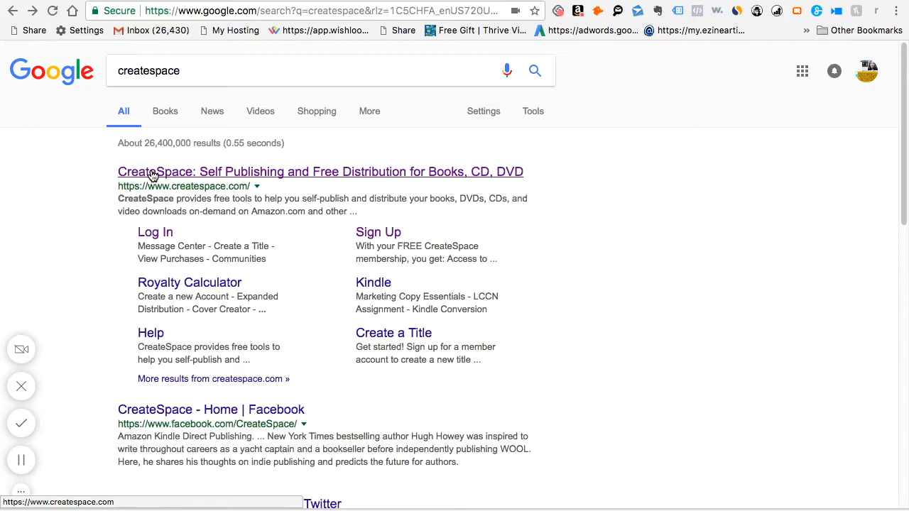
Open the CreateSpace sign-up form and look through its country and media type choices without selecting any.
{"action": "left_click", "coordinate": [373, 234]}
{"action": "scroll", "coordinate": [906, 125], "scroll_direction": "down", "scroll_amount": 2}
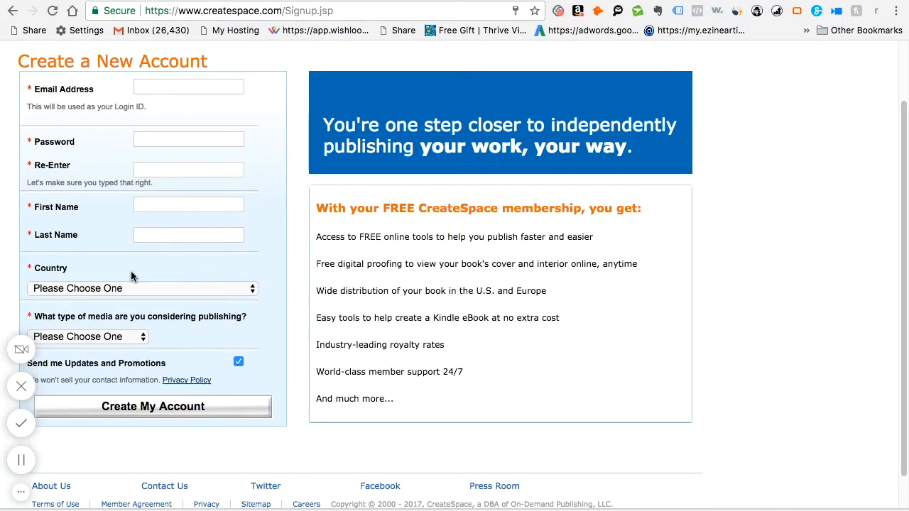
{"action": "left_click", "coordinate": [256, 288]}
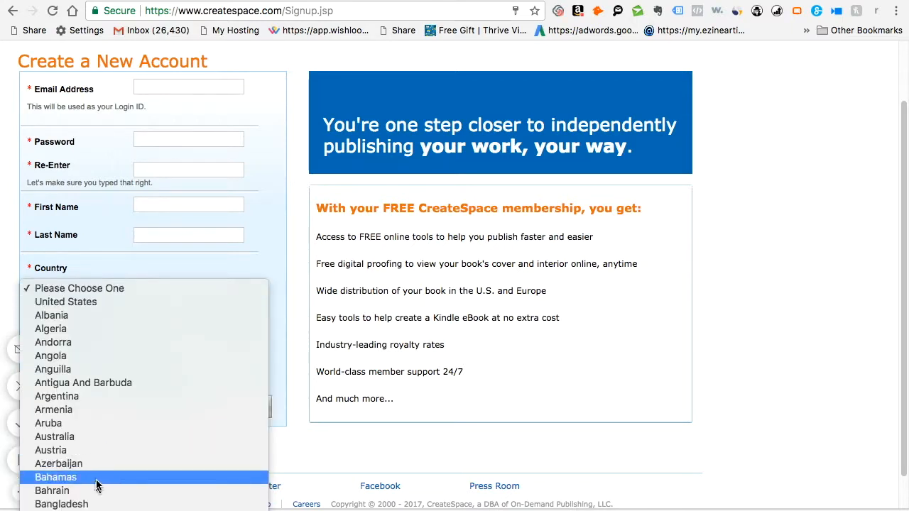
{"action": "left_click", "coordinate": [775, 357]}
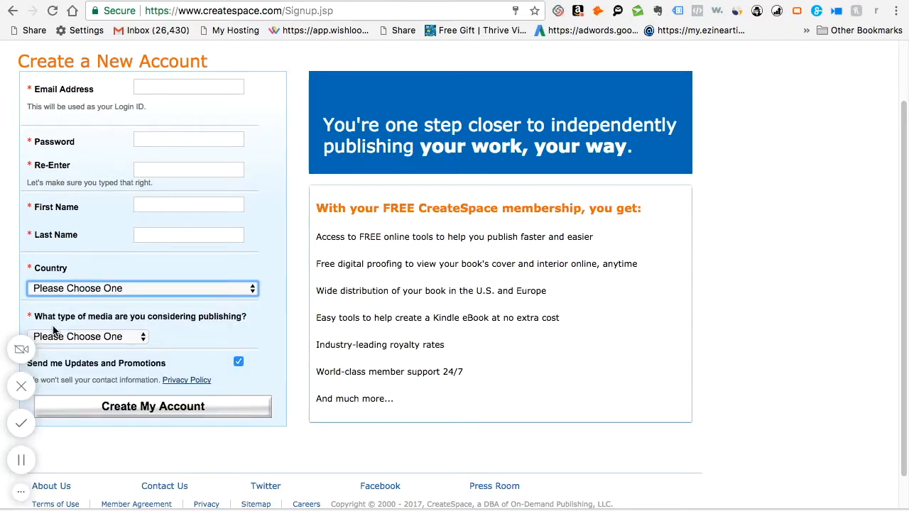
{"action": "left_click", "coordinate": [144, 340]}
{"action": "left_click", "coordinate": [885, 246]}
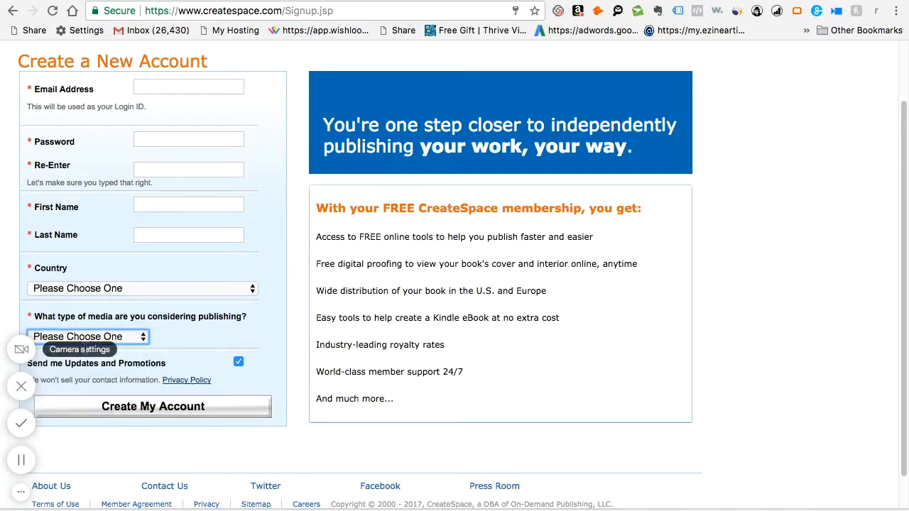
Log in to the existing account and start the guided setup for the paperback project "Sous Sous, the Tutu Girl".
{"action": "left_click", "coordinate": [185, 417]}
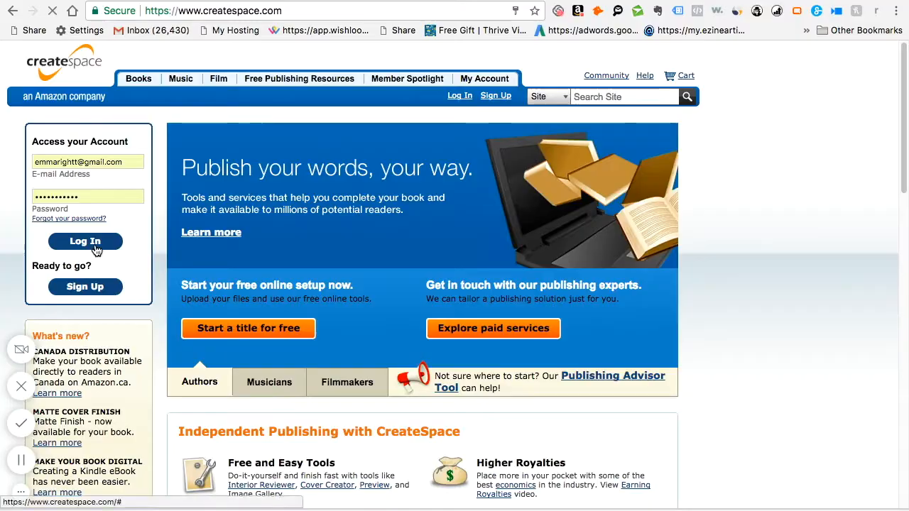
{"action": "left_click", "coordinate": [88, 242]}
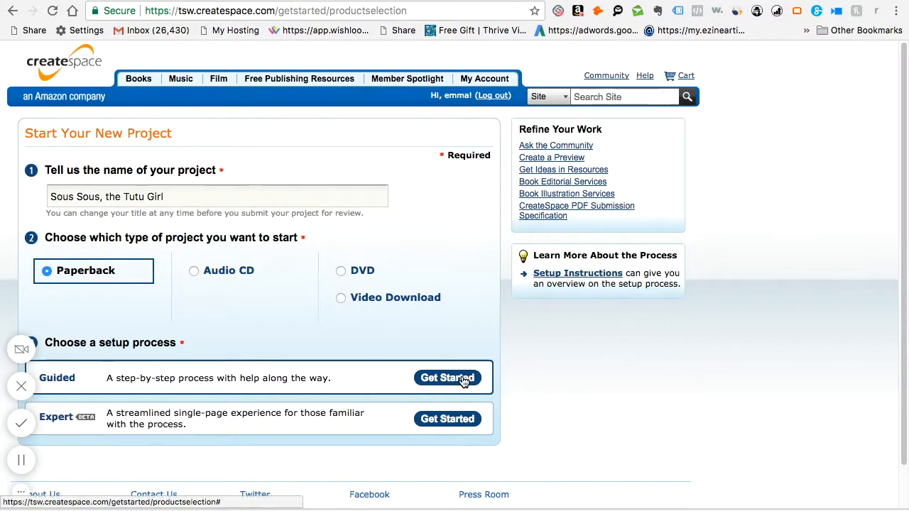
{"action": "left_click", "coordinate": [465, 381]}
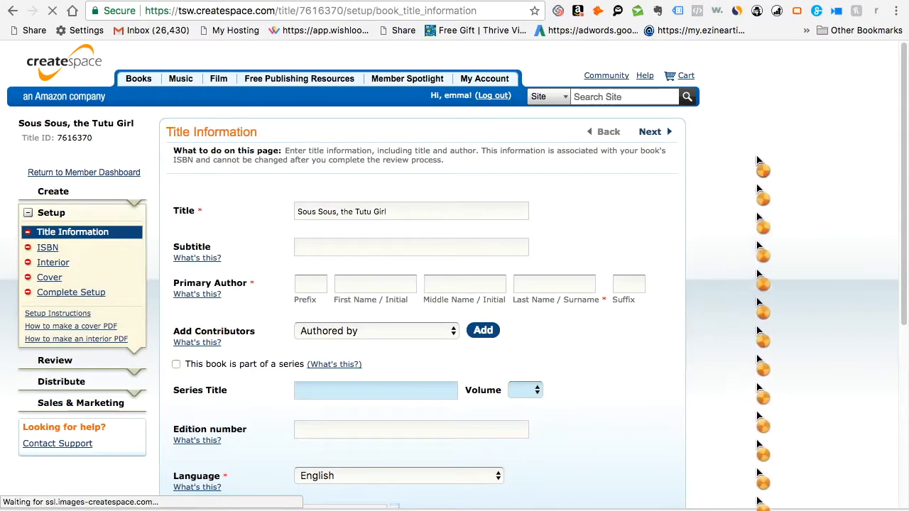
Read the help explanation for the Subtitle field in the title information form and close it.
{"action": "scroll", "coordinate": [313, 125], "scroll_direction": "down", "scroll_amount": 3}
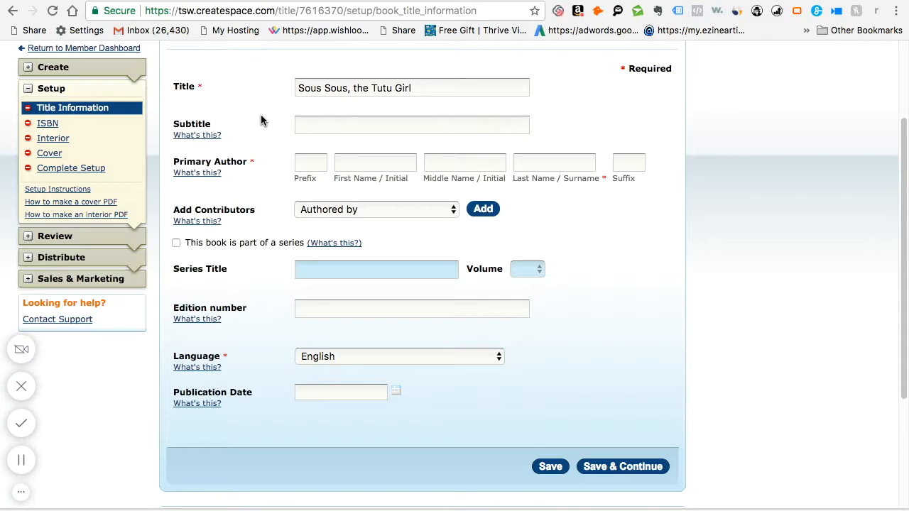
{"action": "left_click", "coordinate": [202, 136]}
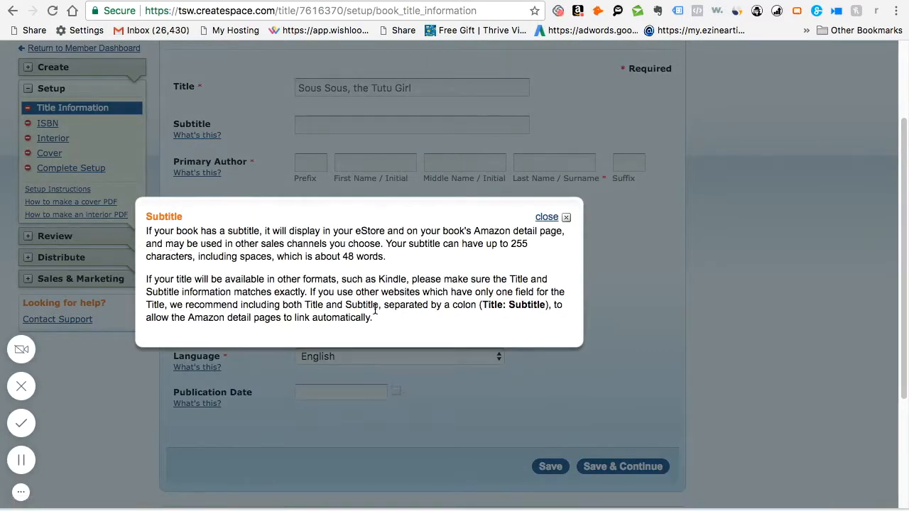
{"action": "left_click", "coordinate": [558, 218]}
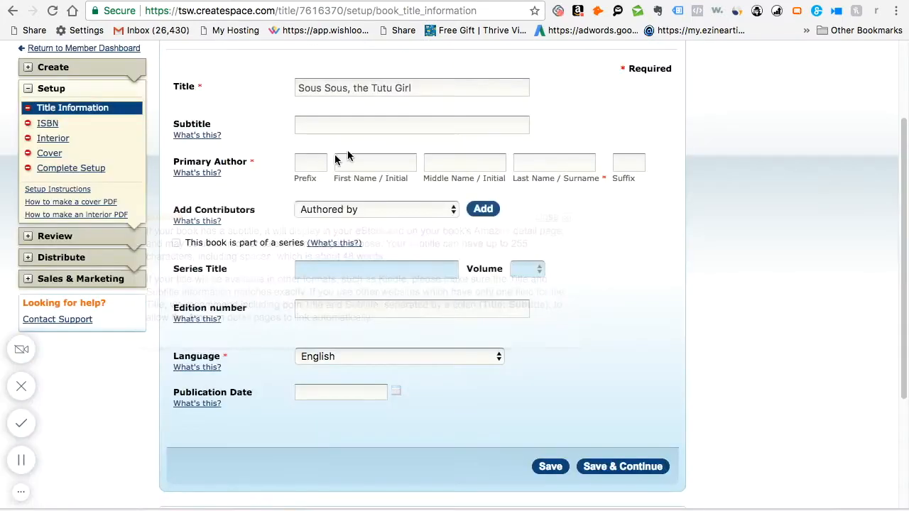
Look through the available contributor roles without changing "Authored by", and open the help for the publication date.
{"action": "left_click", "coordinate": [410, 209]}
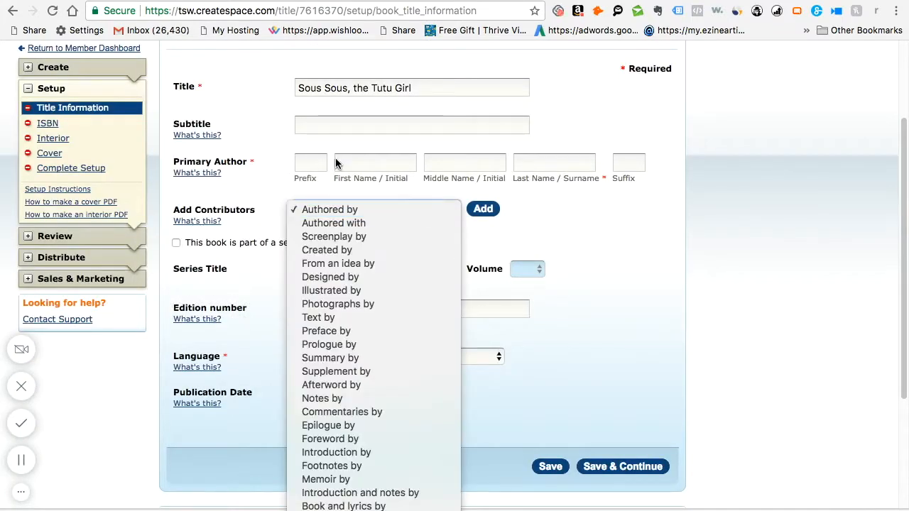
{"action": "left_click", "coordinate": [453, 210]}
{"action": "left_click", "coordinate": [452, 210]}
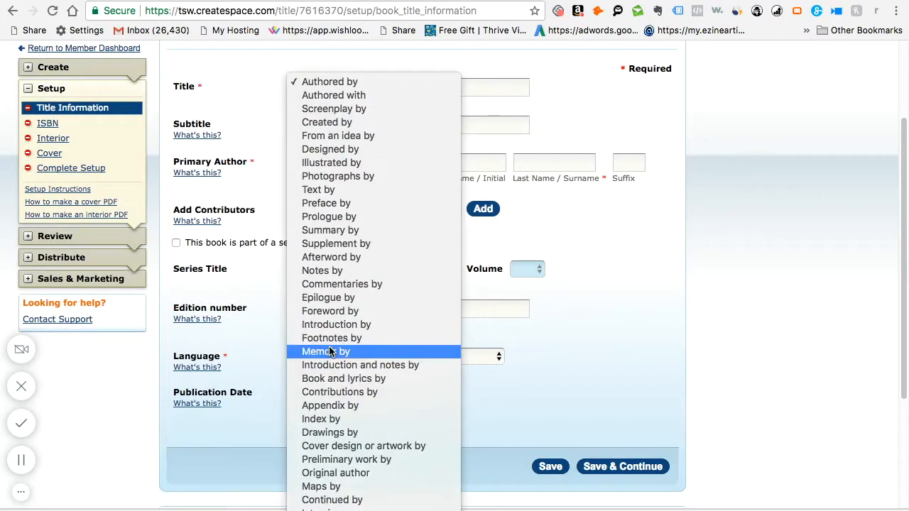
{"action": "scroll", "coordinate": [338, 447], "scroll_direction": "down", "scroll_amount": 1}
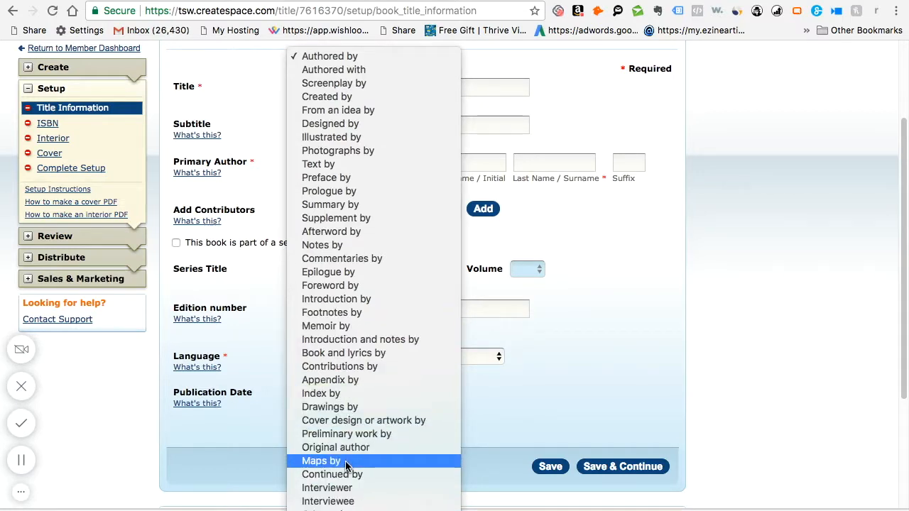
{"action": "left_click", "coordinate": [581, 354]}
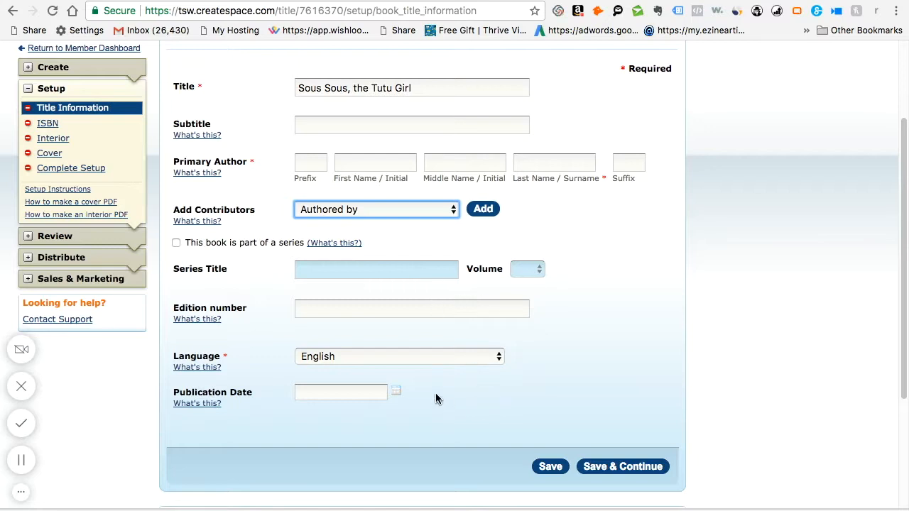
{"action": "left_click", "coordinate": [187, 404]}
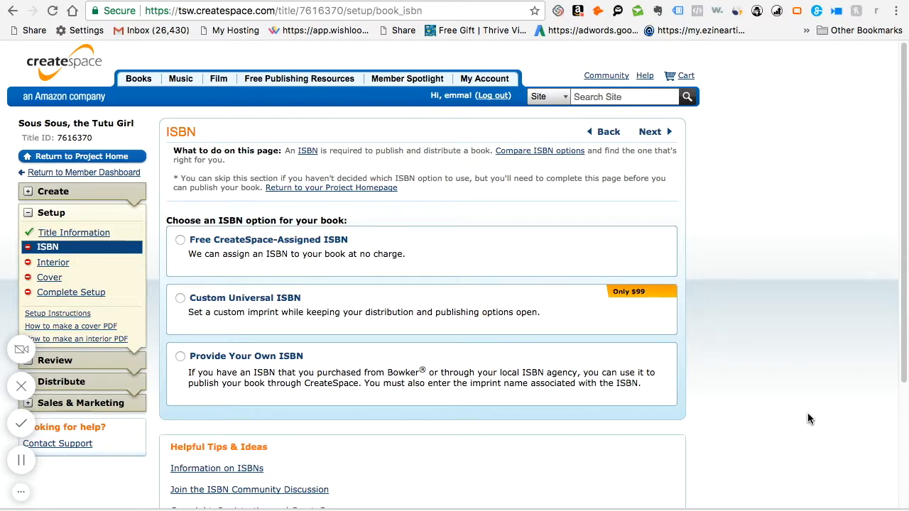
Assign the free CreateSpace ISBN to the book and continue to the interior setup.
{"action": "left_click", "coordinate": [181, 241]}
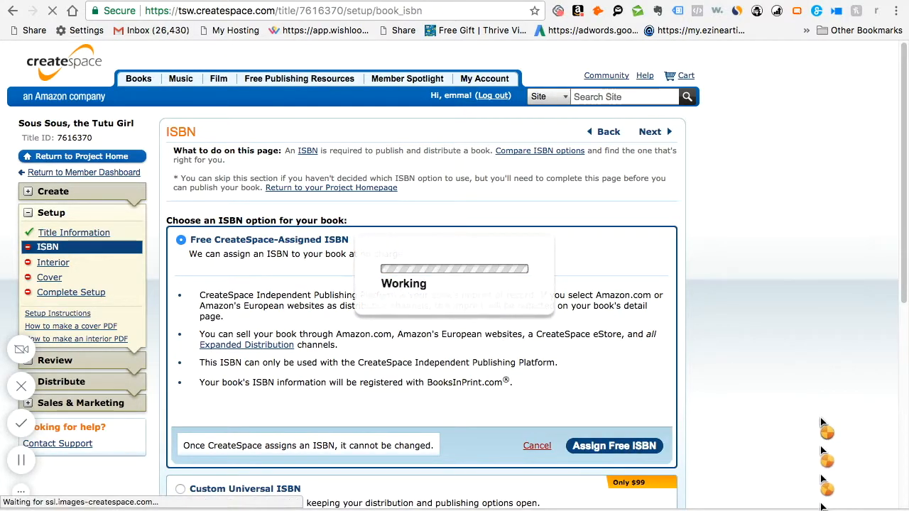
{"action": "scroll", "coordinate": [793, 175], "scroll_direction": "down", "scroll_amount": 2}
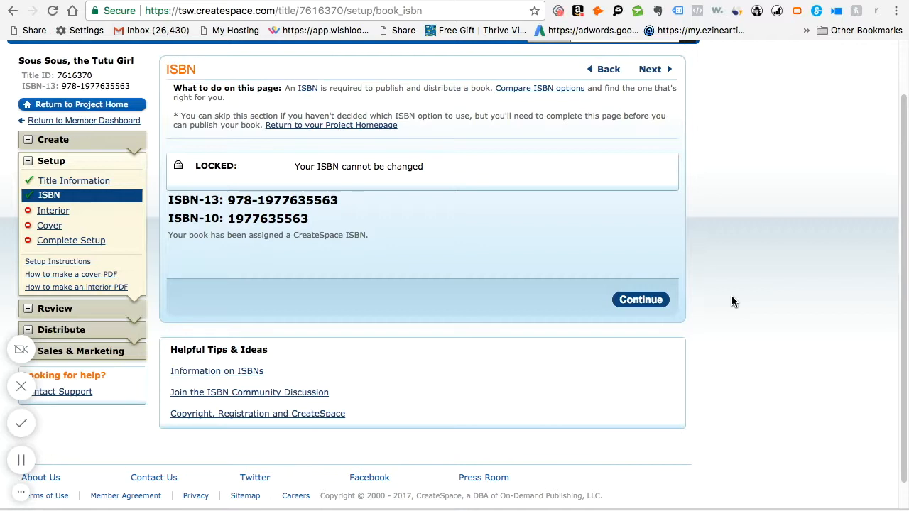
{"action": "left_click", "coordinate": [645, 302]}
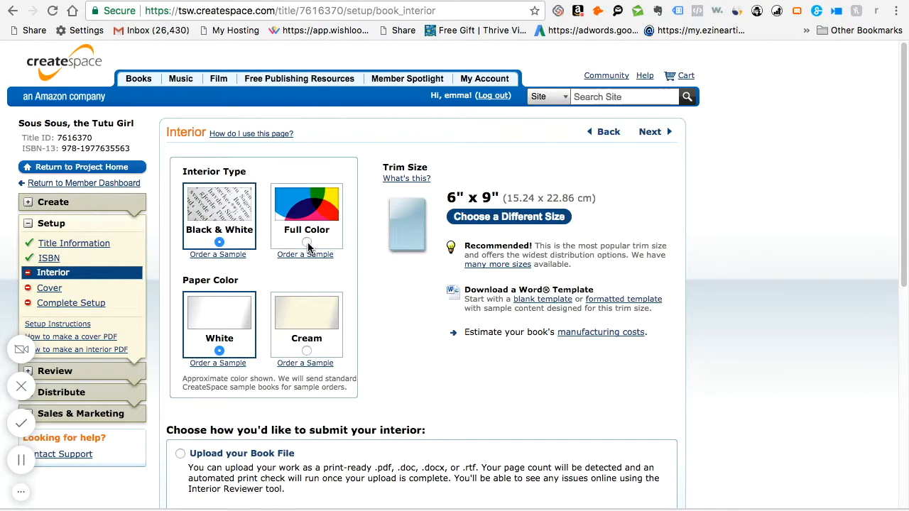
Set the book's interior type to Full Color and its trim size to the custom 8.25" x 8.25".
{"action": "left_click", "coordinate": [306, 243]}
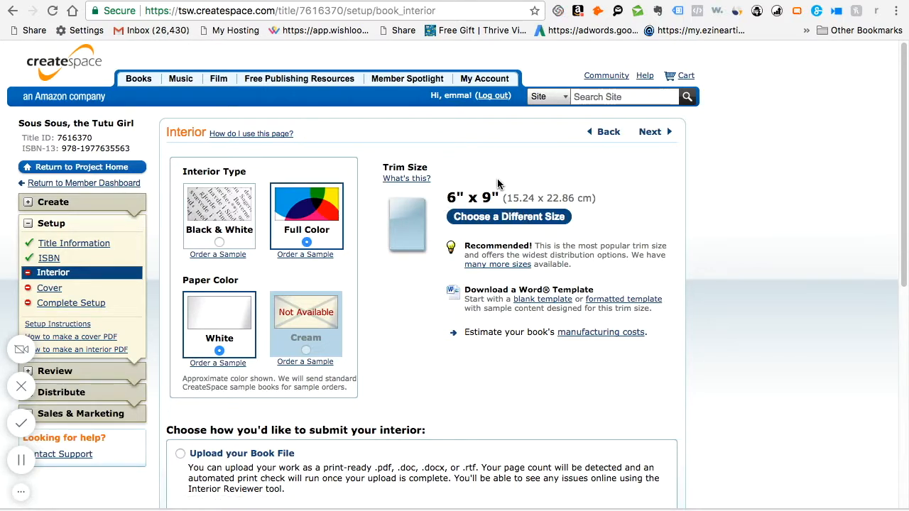
{"action": "left_click", "coordinate": [495, 217]}
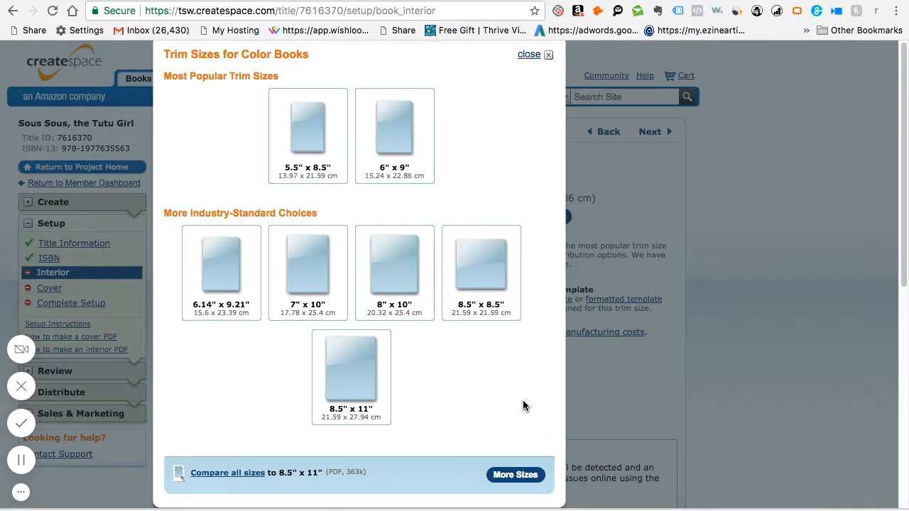
{"action": "left_click", "coordinate": [517, 476]}
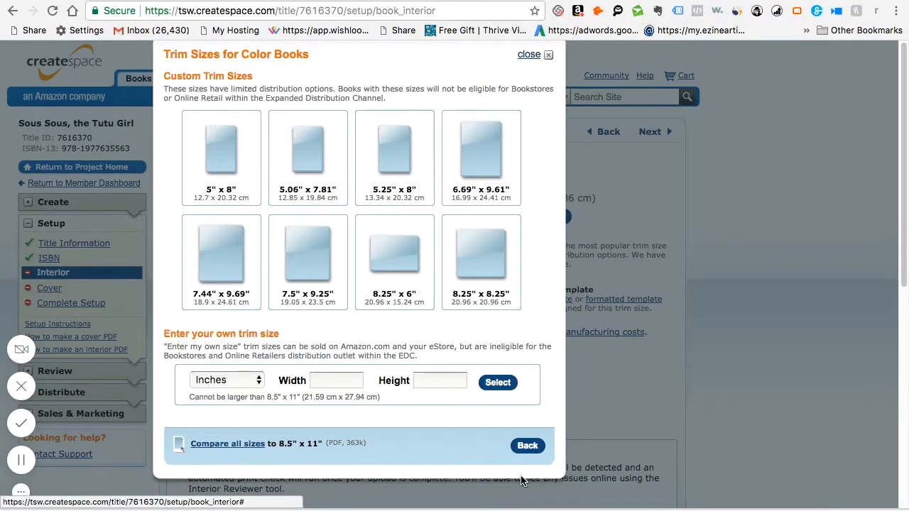
{"action": "left_click", "coordinate": [483, 263]}
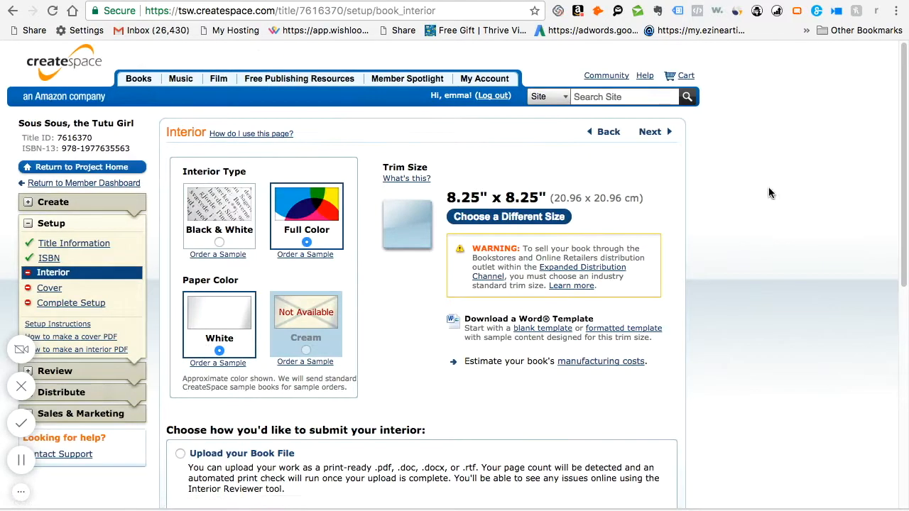
Choose Upload your Book File as the way to submit the interior and save the choice.
{"action": "scroll", "coordinate": [191, 325], "scroll_direction": "down", "scroll_amount": 5}
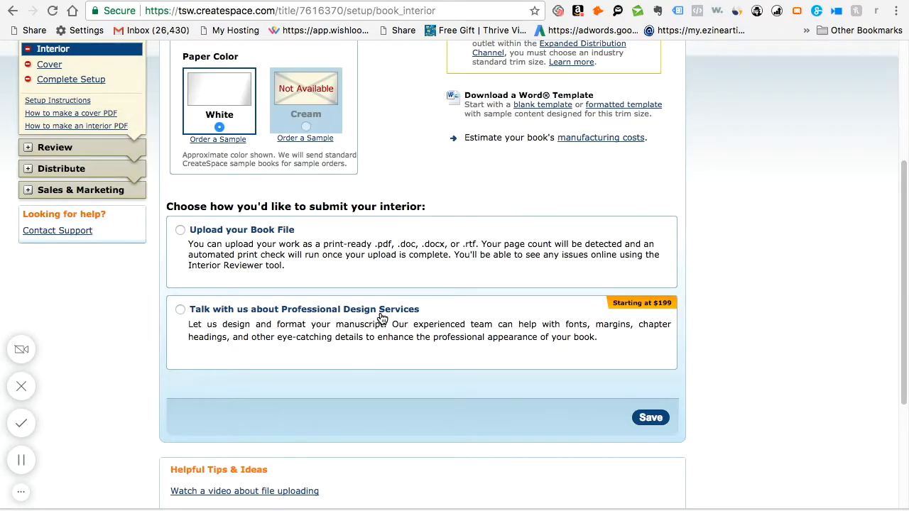
{"action": "left_click", "coordinate": [178, 228]}
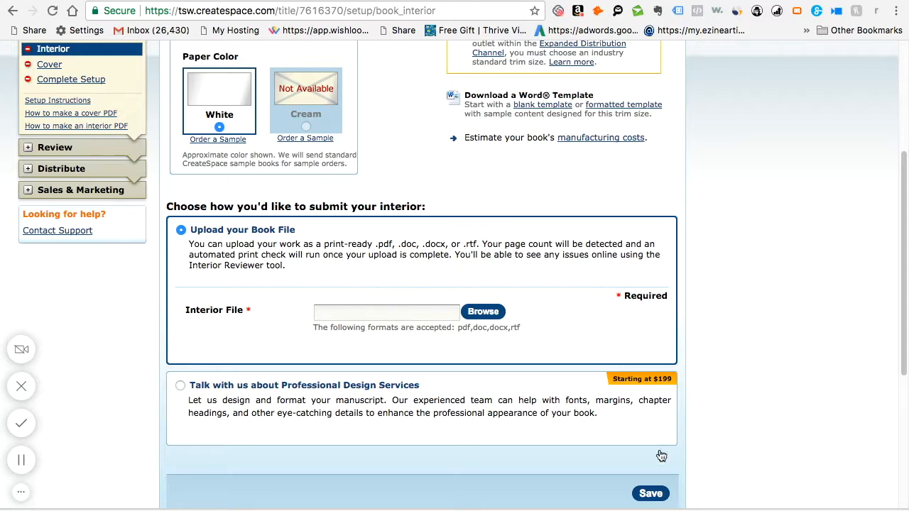
{"action": "left_click", "coordinate": [651, 494]}
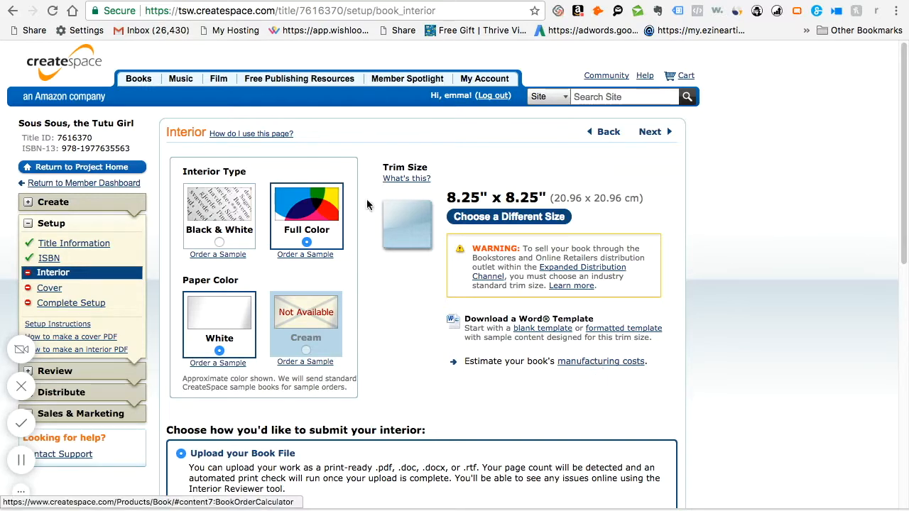
Open the Member Order Calculator and calculate the cost of one full color 8.25" x 8.25" copy with 26 pages.
{"action": "left_click", "coordinate": [153, 1]}
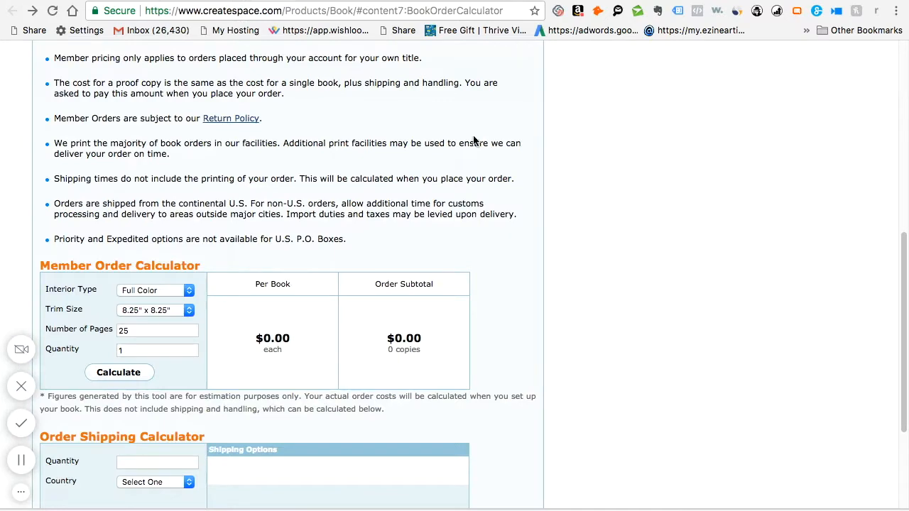
{"action": "left_click_drag", "start_coordinate": [903, 325], "coordinate": [884, 311]}
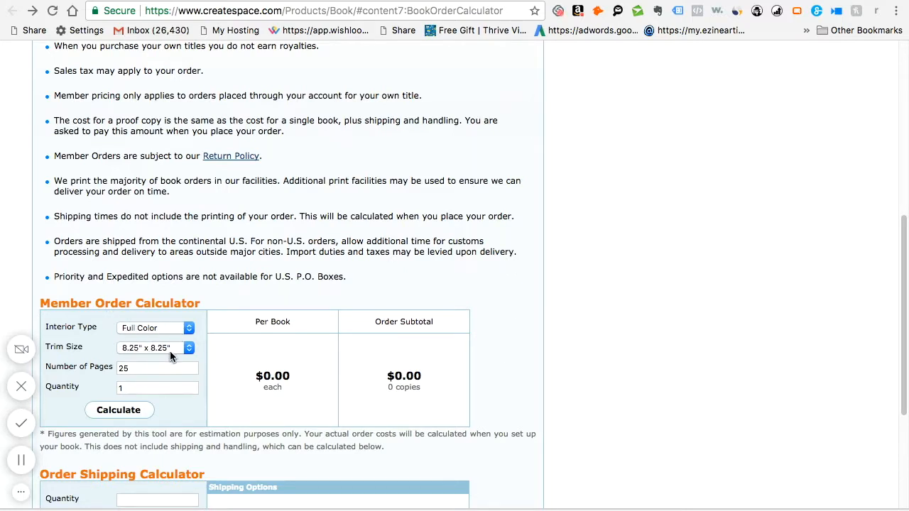
{"action": "left_click", "coordinate": [127, 369]}
{"action": "key", "text": "BackSpace"}
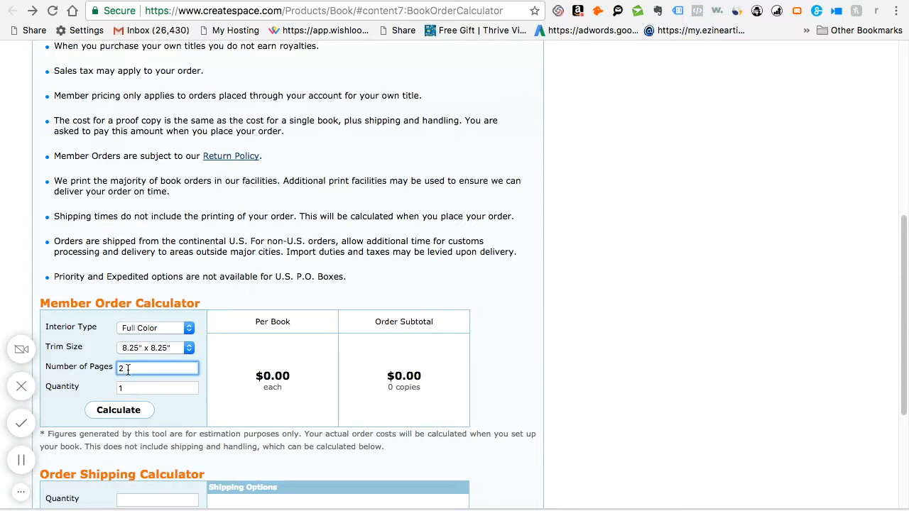
{"action": "type", "text": "6"}
{"action": "left_click", "coordinate": [116, 411]}
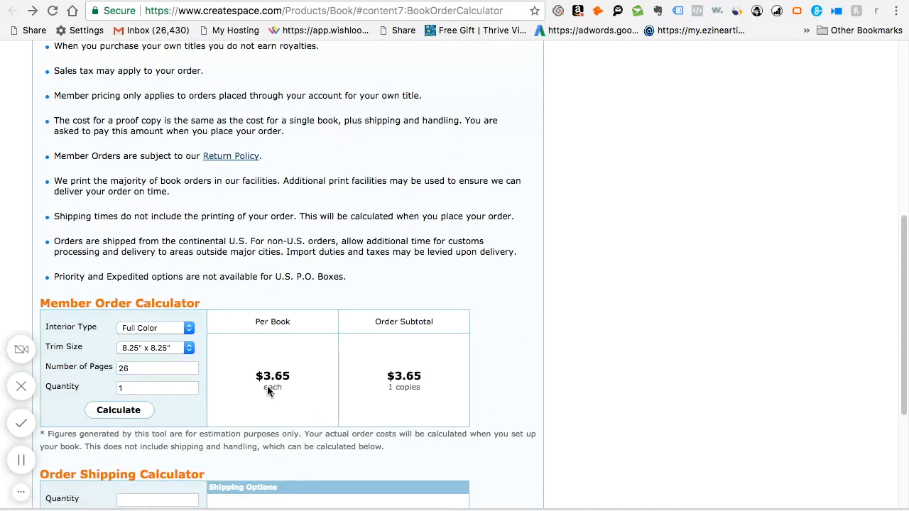
Calculate the shipping options for a quantity of 10 books sent to U.S. - Continental.
{"action": "scroll", "coordinate": [899, 332], "scroll_direction": "down", "scroll_amount": 5}
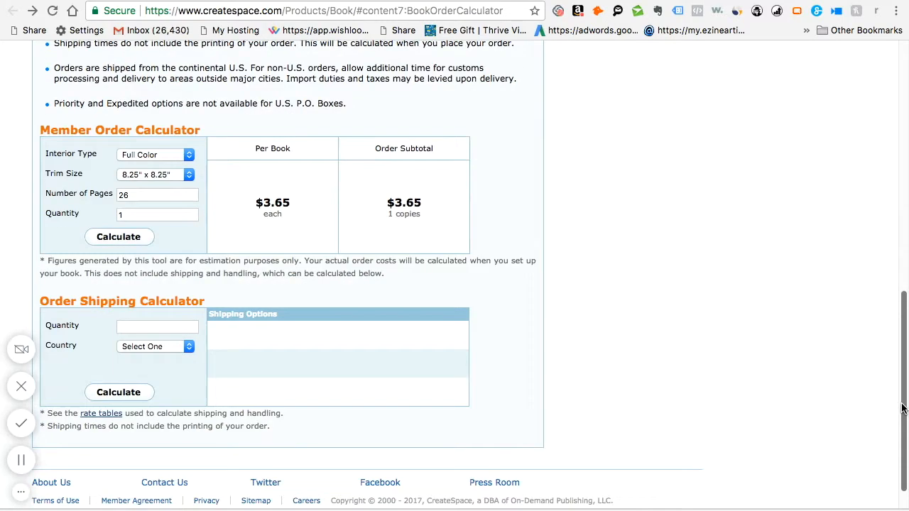
{"action": "left_click", "coordinate": [119, 292]}
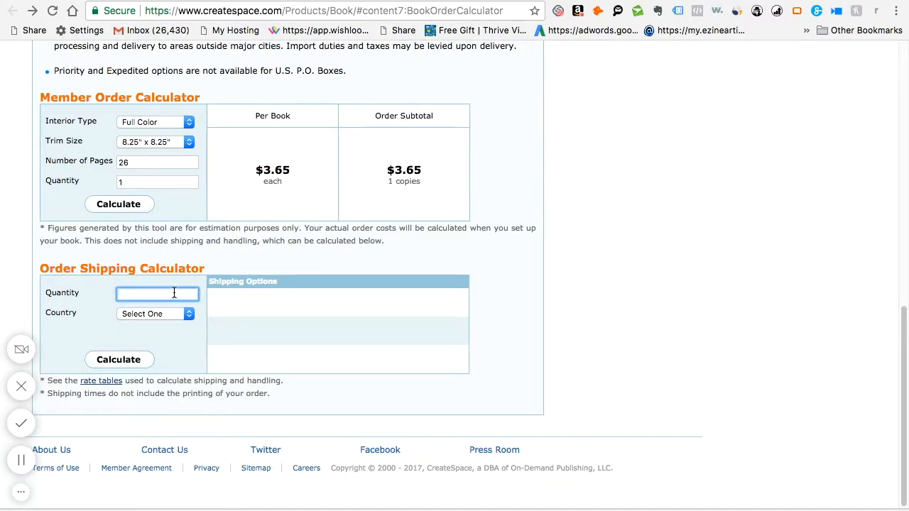
{"action": "type", "text": "10"}
{"action": "left_click", "coordinate": [188, 314]}
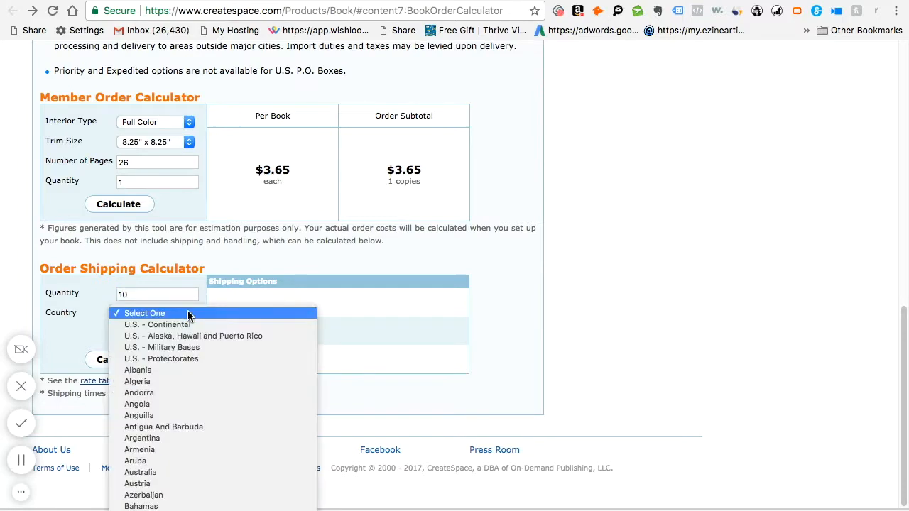
{"action": "left_click", "coordinate": [190, 326]}
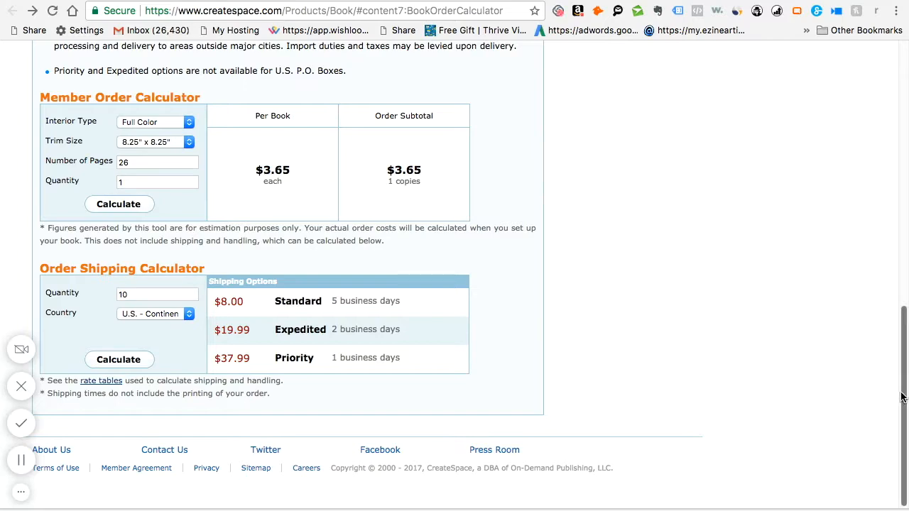
{"action": "left_click_drag", "start_coordinate": [903, 388], "coordinate": [884, 109]}
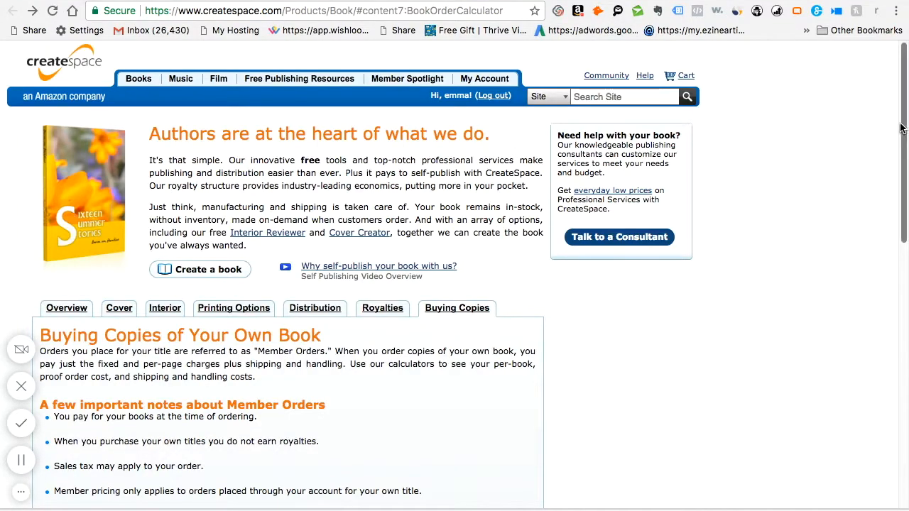
{"action": "left_click_drag", "start_coordinate": [901, 128], "coordinate": [906, 193]}
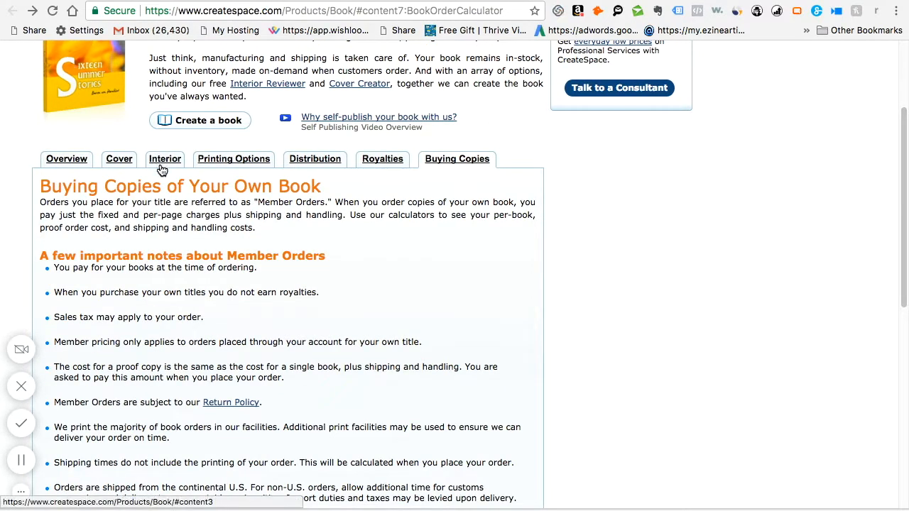
Open the Distribution options for books and read through the standard and expanded distribution channels.
{"action": "left_click", "coordinate": [325, 162]}
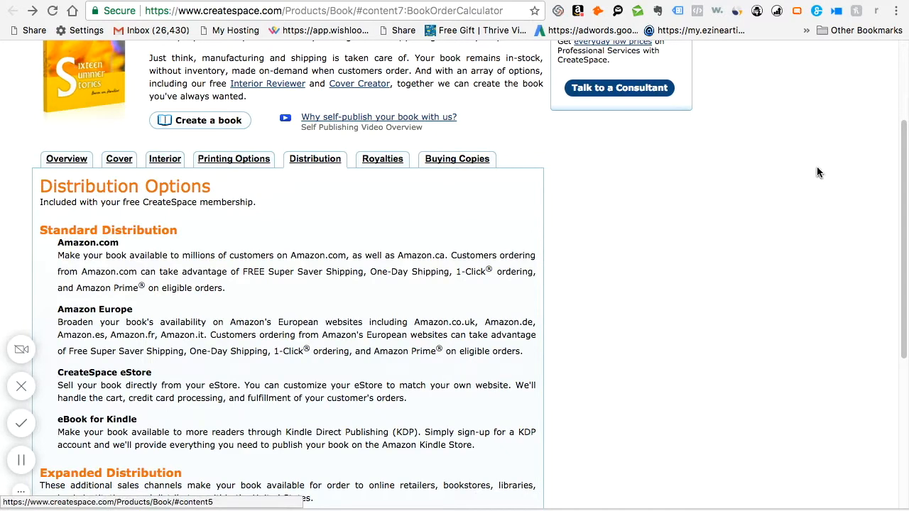
{"action": "left_click_drag", "start_coordinate": [903, 171], "coordinate": [902, 237]}
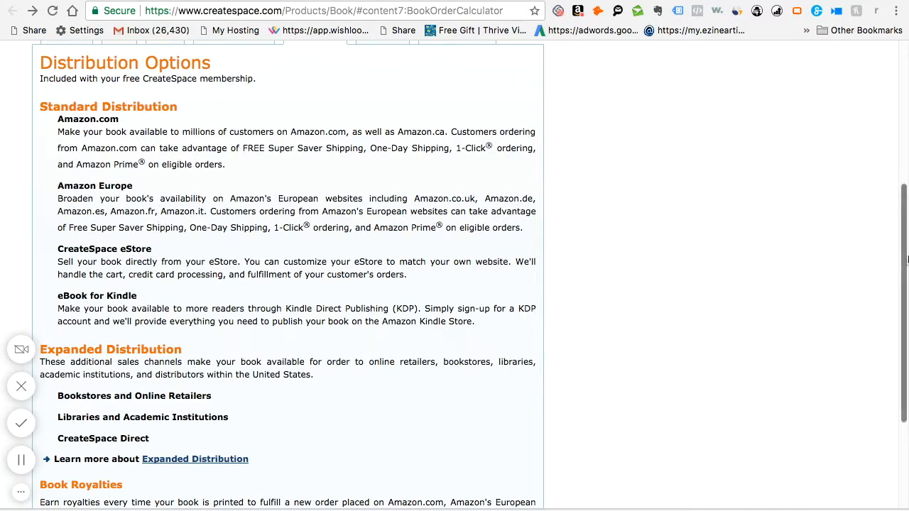
{"action": "left_click_drag", "start_coordinate": [902, 263], "coordinate": [903, 314]}
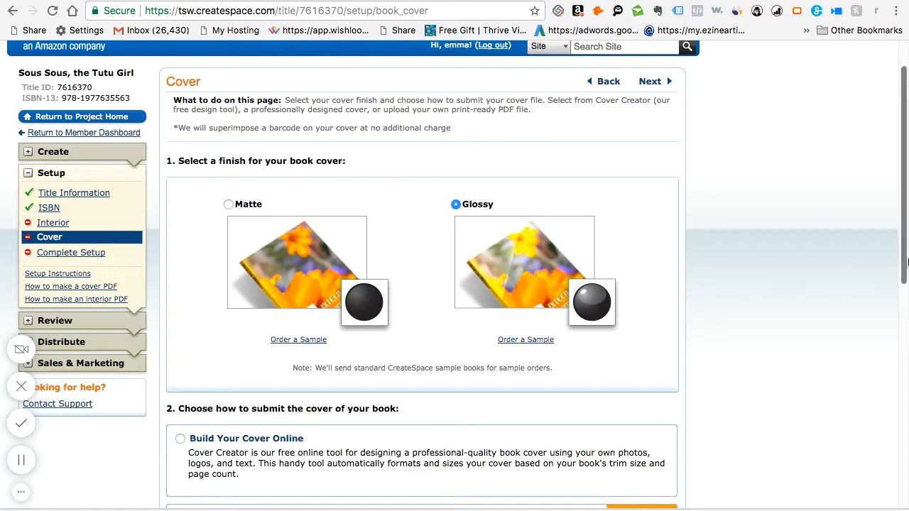
Choose Build Your Cover Online as the cover submission method and launch Cover Creator.
{"action": "scroll", "coordinate": [908, 263], "scroll_direction": "down", "scroll_amount": 3}
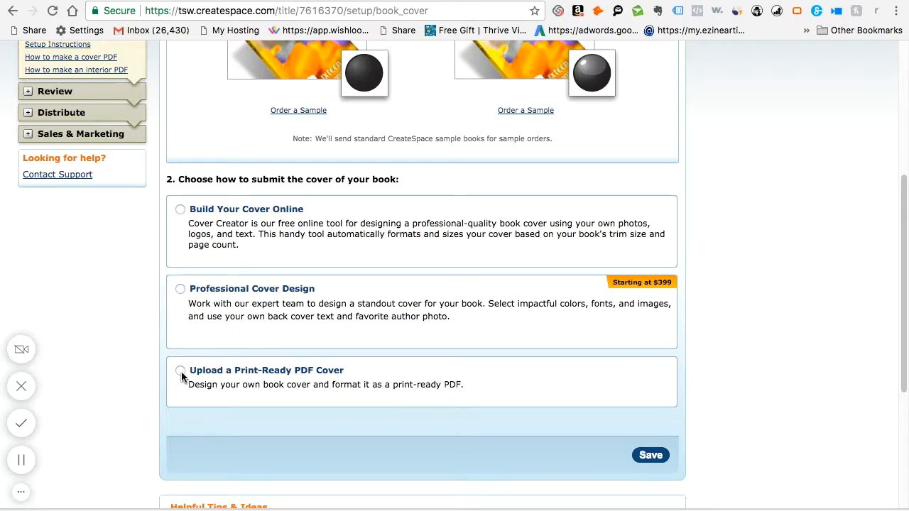
{"action": "left_click", "coordinate": [180, 211]}
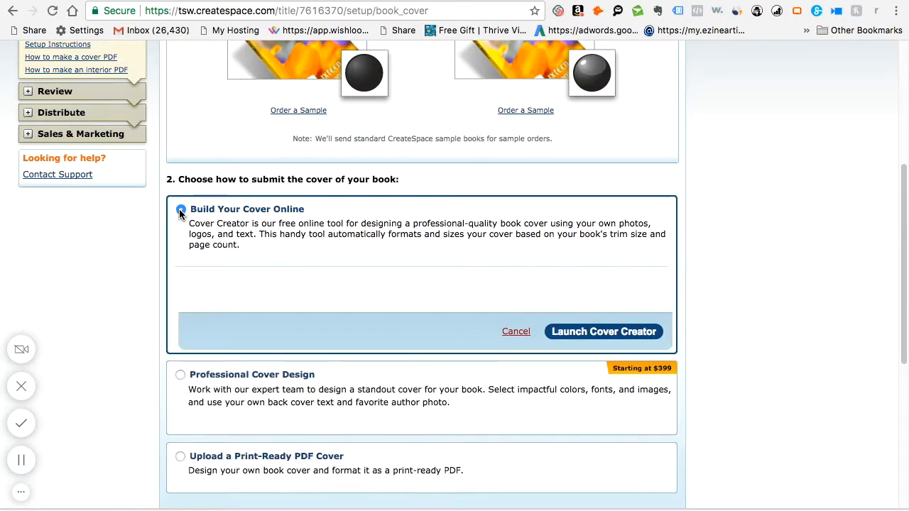
{"action": "left_click", "coordinate": [598, 333]}
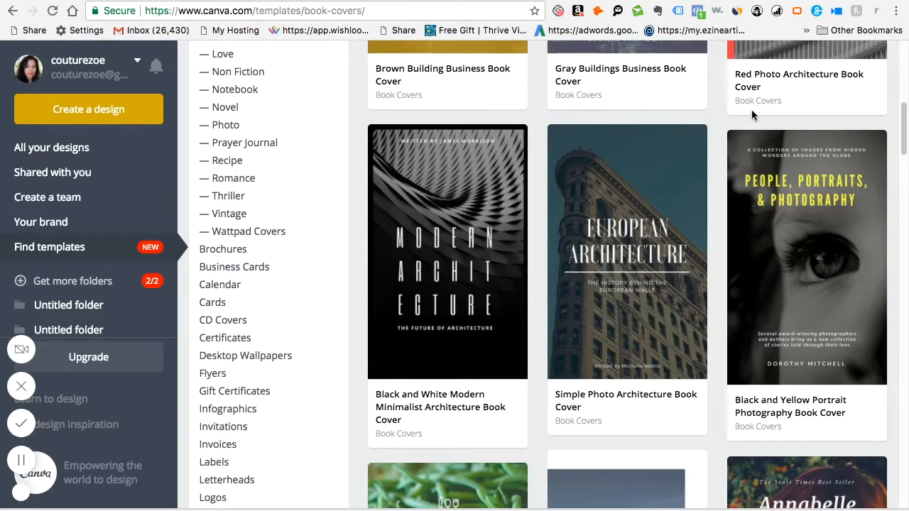
Browse Canva's Non Fiction book cover templates and apply The City Life layout to a blank Kindle cover.
{"action": "left_click_drag", "start_coordinate": [903, 126], "coordinate": [237, 142]}
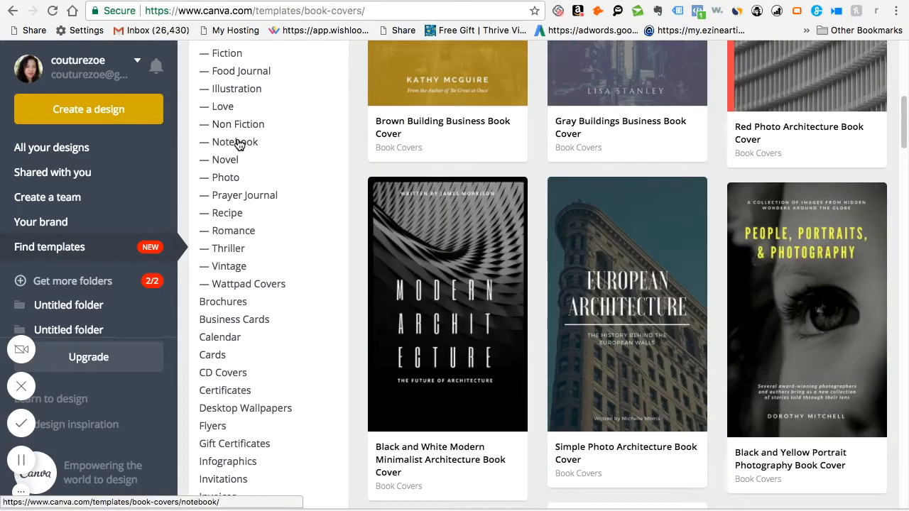
{"action": "left_click", "coordinate": [237, 125]}
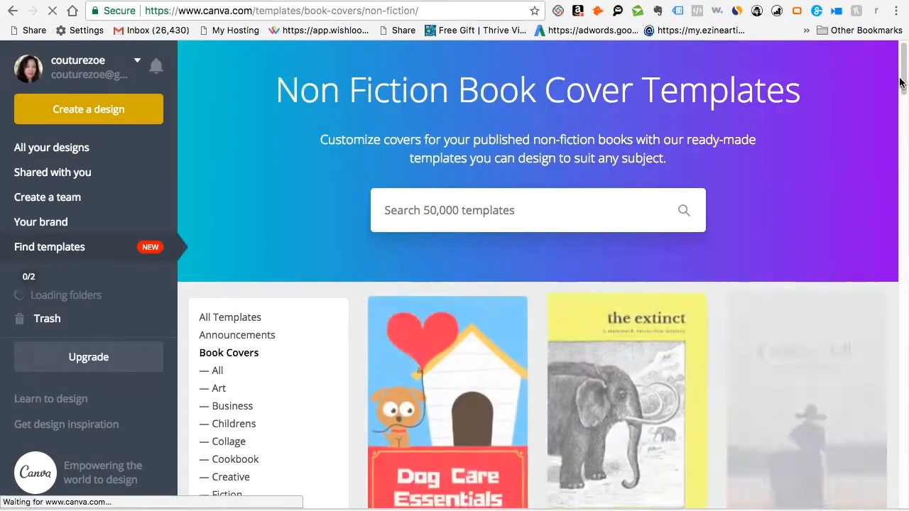
{"action": "left_click_drag", "start_coordinate": [899, 83], "coordinate": [900, 155]}
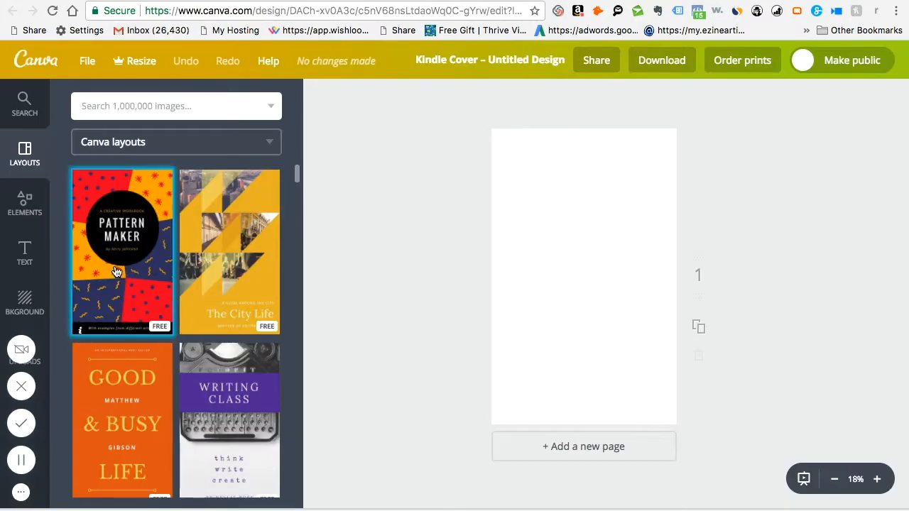
{"action": "left_click", "coordinate": [230, 270]}
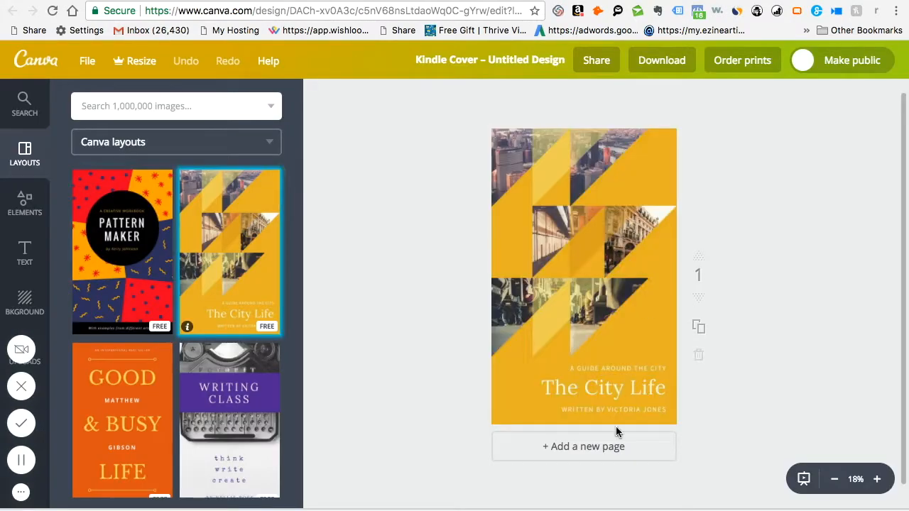
{"action": "left_click", "coordinate": [590, 389]}
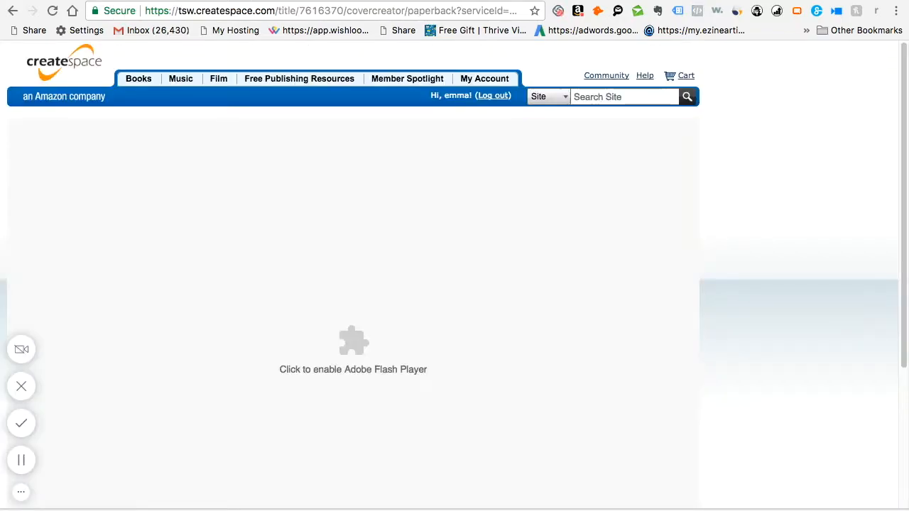
Review the Complete Setup page for Sous Sous, the Tutu Girl in CreateSpace and expand its Review stages.
{"action": "left_click", "coordinate": [181, 306]}
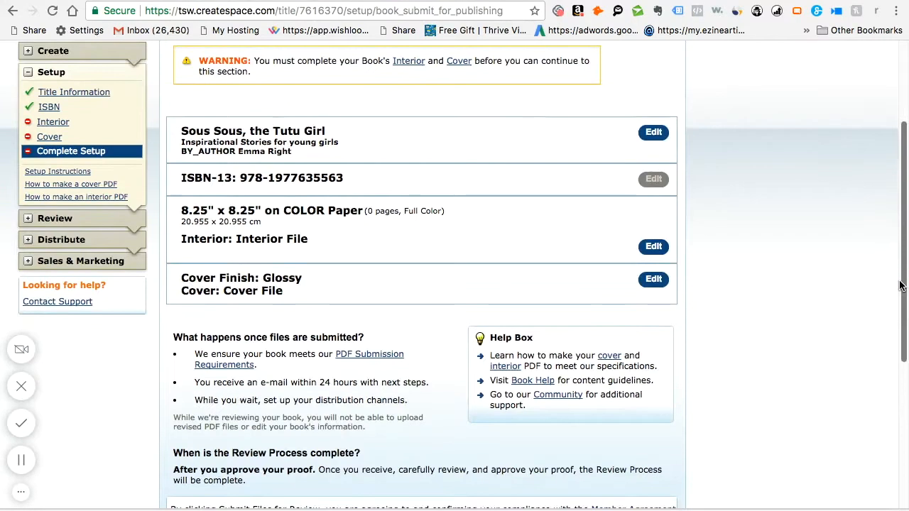
{"action": "scroll", "coordinate": [426, 248], "scroll_direction": "down", "scroll_amount": 2}
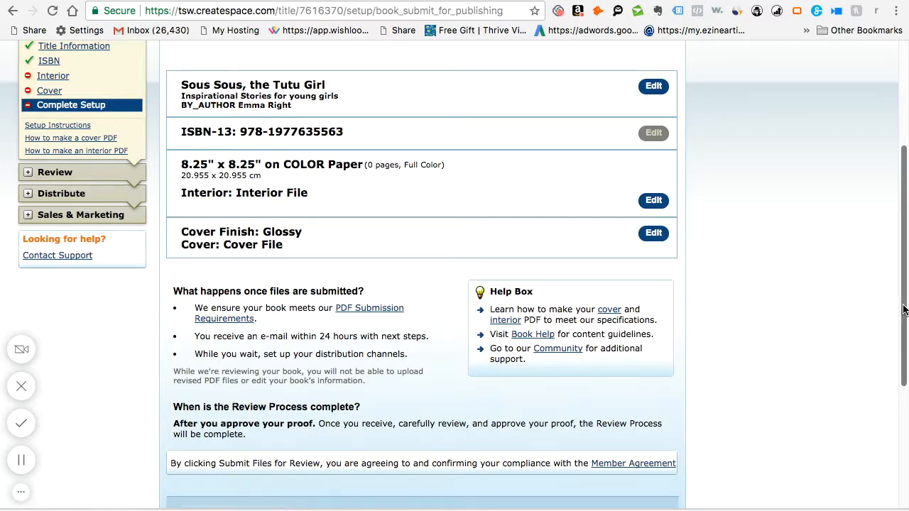
{"action": "scroll", "coordinate": [903, 309], "scroll_direction": "down", "scroll_amount": 2}
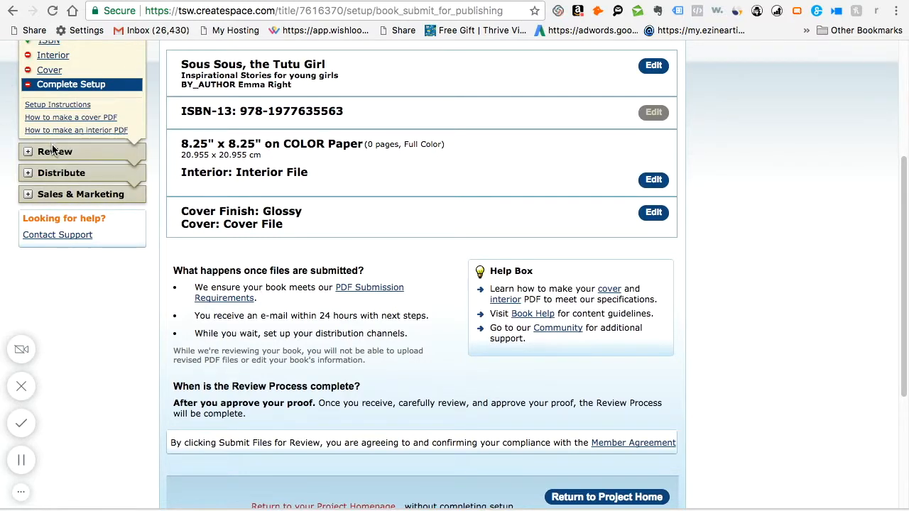
{"action": "left_click", "coordinate": [28, 152]}
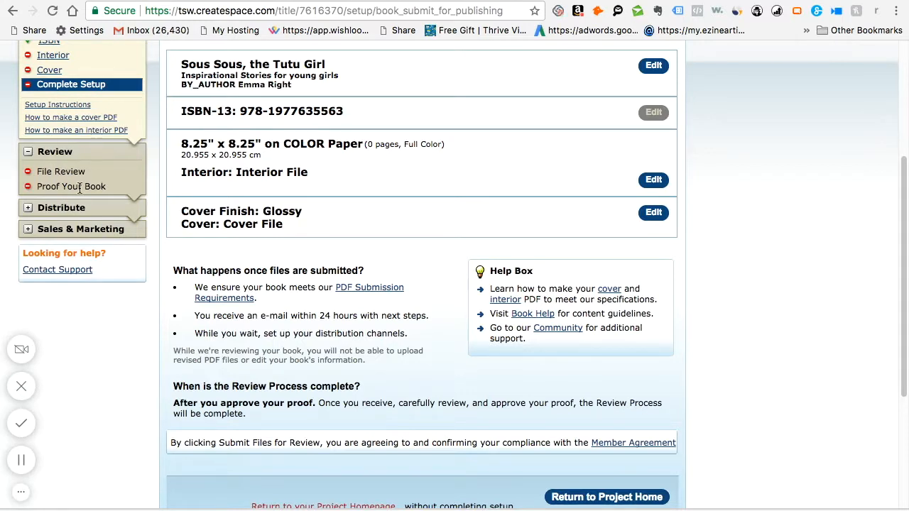
{"action": "left_click", "coordinate": [78, 187]}
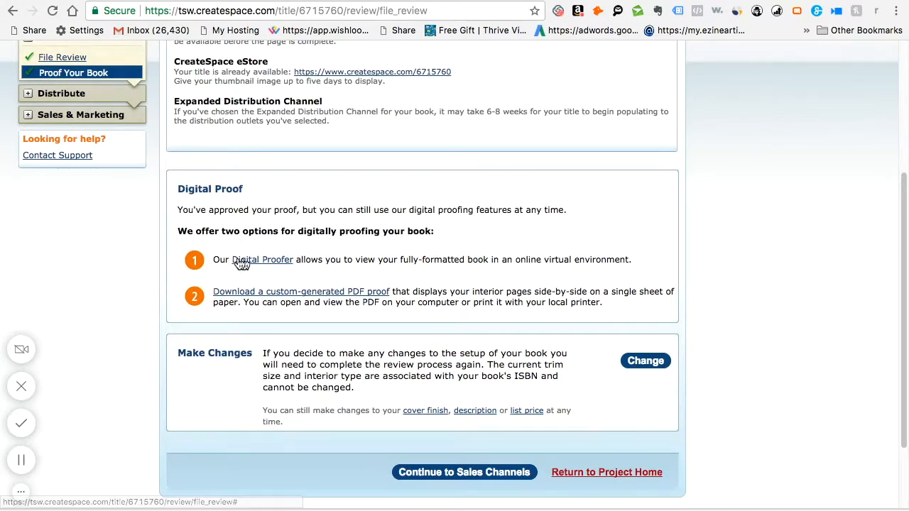
Try the Digital Proofer for Castle Academy, Princess Ballerina Book 3, and request the custom-generated PDF proof.
{"action": "left_click", "coordinate": [266, 261]}
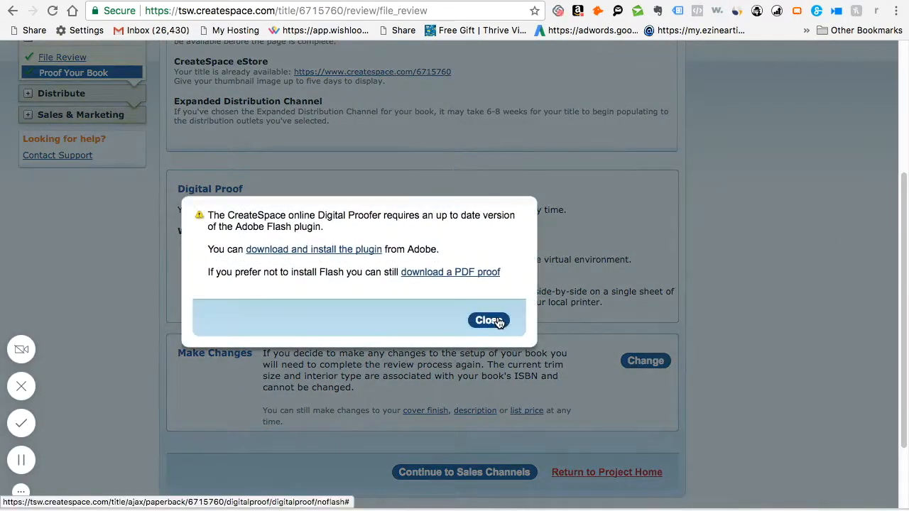
{"action": "left_click", "coordinate": [463, 277]}
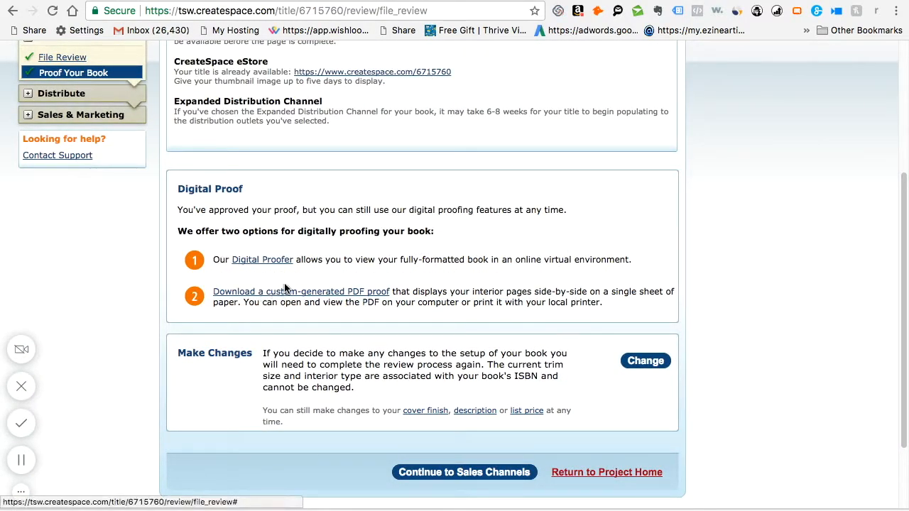
{"action": "left_click", "coordinate": [357, 292]}
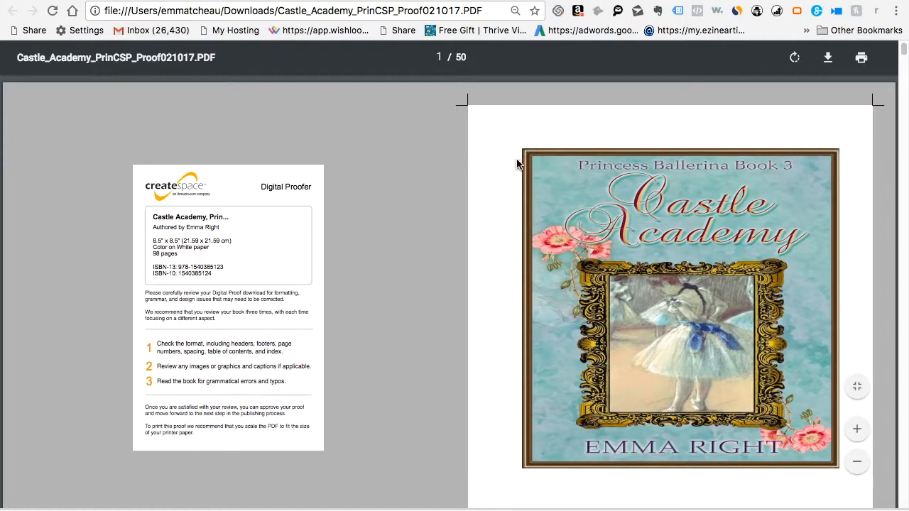
Examine Castle_Academy_PrinCSP_Proof021017.PDF through to its last page and return to the book's proof page.
{"action": "left_click_drag", "start_coordinate": [906, 54], "coordinate": [905, 98]}
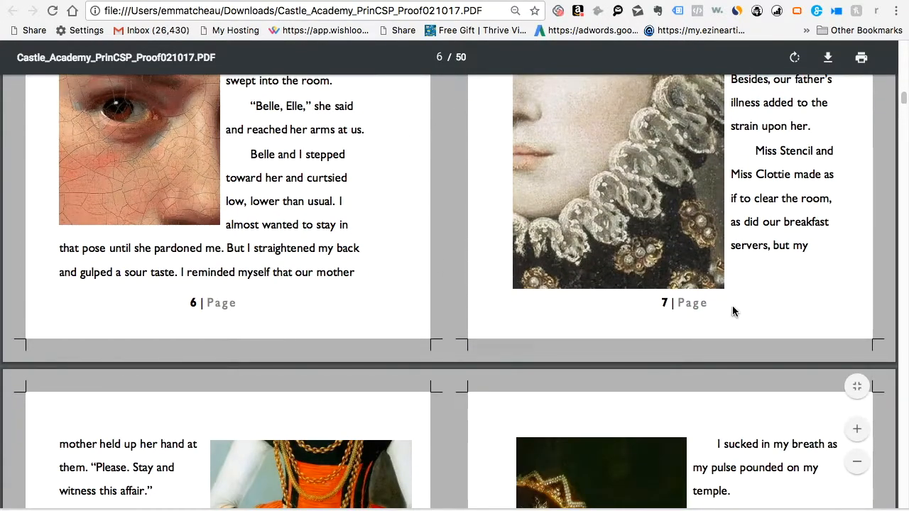
{"action": "left_click_drag", "start_coordinate": [904, 98], "coordinate": [904, 501]}
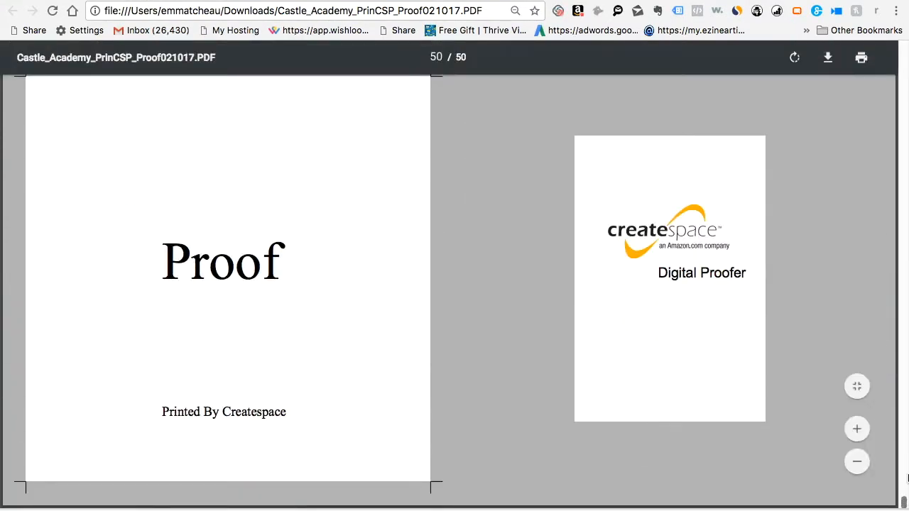
{"action": "left_click", "coordinate": [174, 8]}
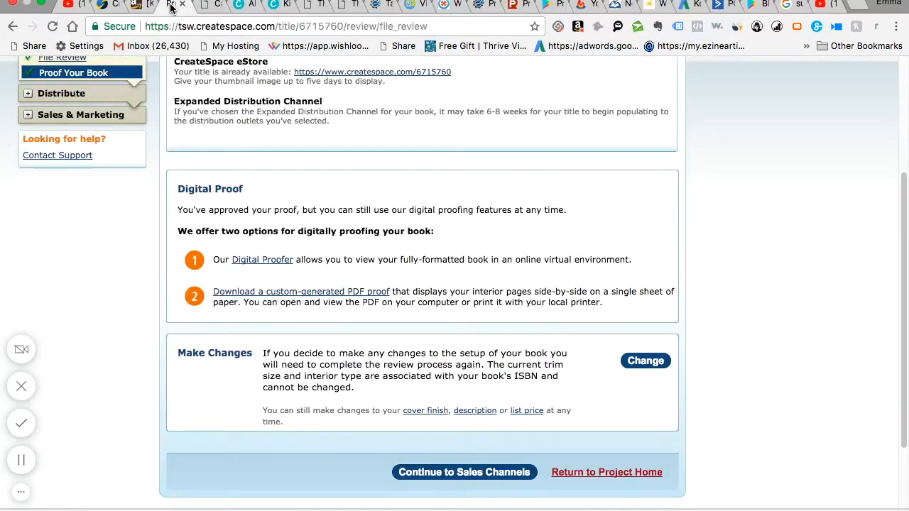
Try the Digital Proofer again and open Adobe's Flash Player plugin page from its notice.
{"action": "left_click", "coordinate": [262, 261]}
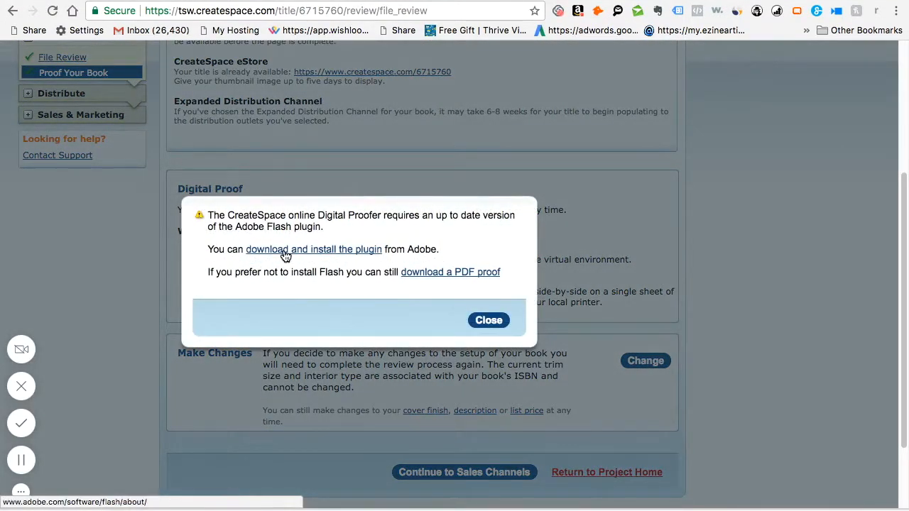
{"action": "left_click", "coordinate": [294, 252]}
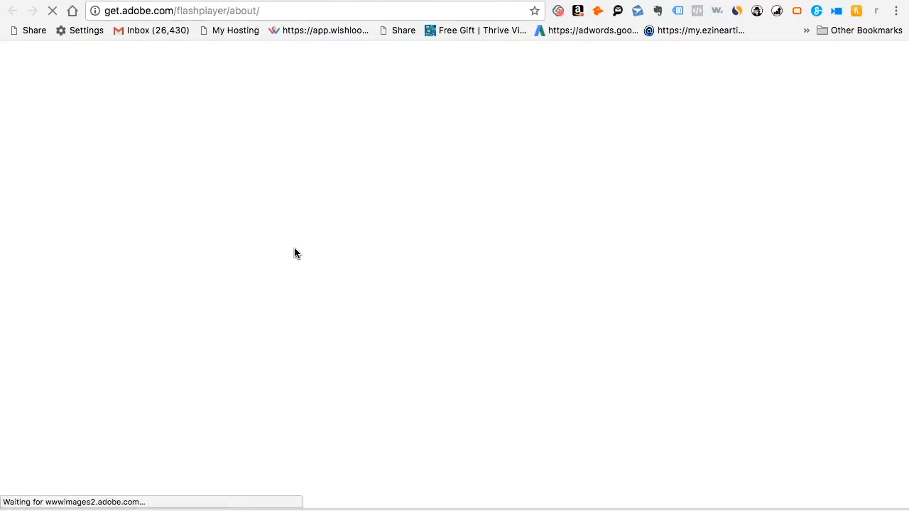
{"action": "key", "text": "super+w"}
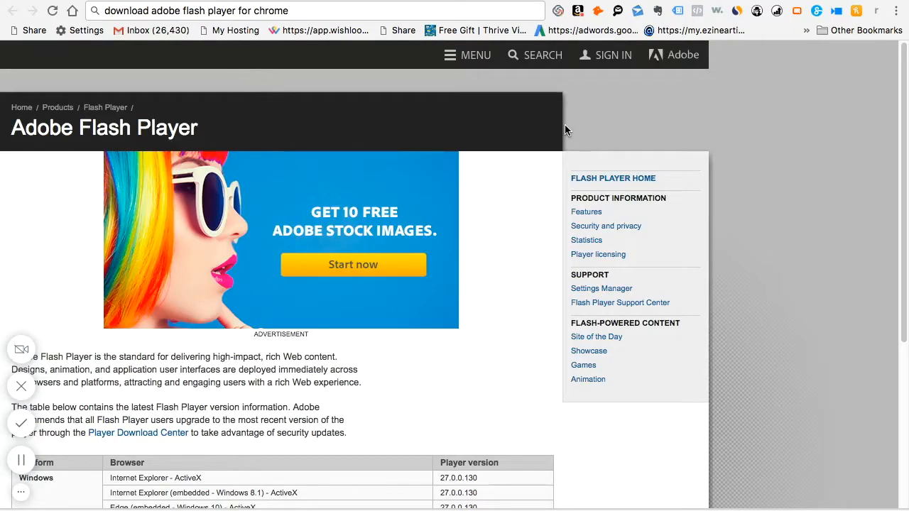
Search the web for "download adobe flash player for mac" and open the version choices for Mac OS X 10.6 - 10.12.
{"action": "left_click", "coordinate": [333, 10]}
{"action": "left_click", "coordinate": [333, 10]}
{"action": "key", "text": "BackSpace"}
{"action": "key", "text": "BackSpace"}
{"action": "key", "text": "BackSpace"}
{"action": "key", "text": "BackSpace"}
{"action": "key", "text": "BackSpace"}
{"action": "key", "text": "BackSpace"}
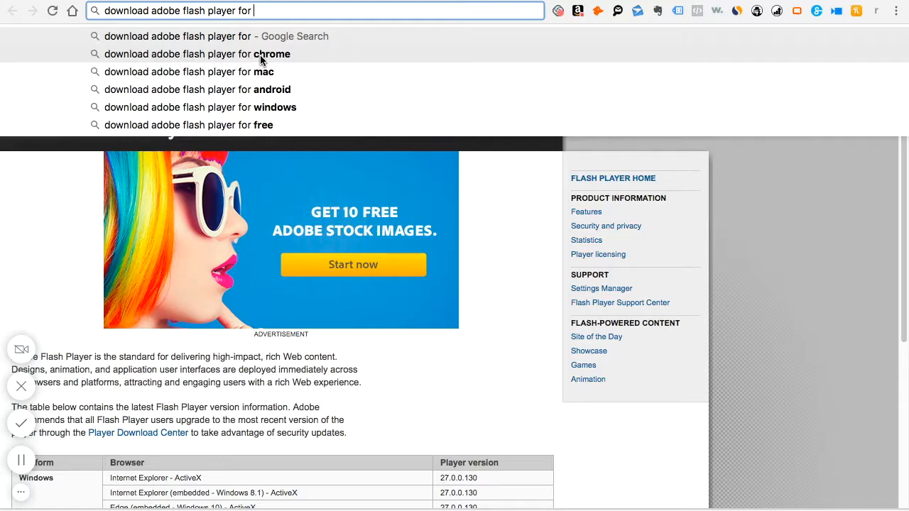
{"action": "left_click", "coordinate": [260, 71]}
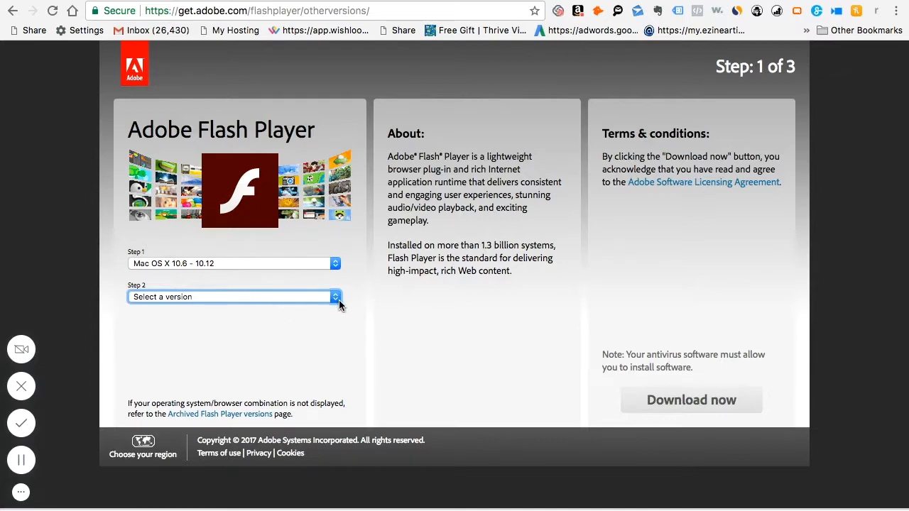
{"action": "left_click", "coordinate": [335, 298]}
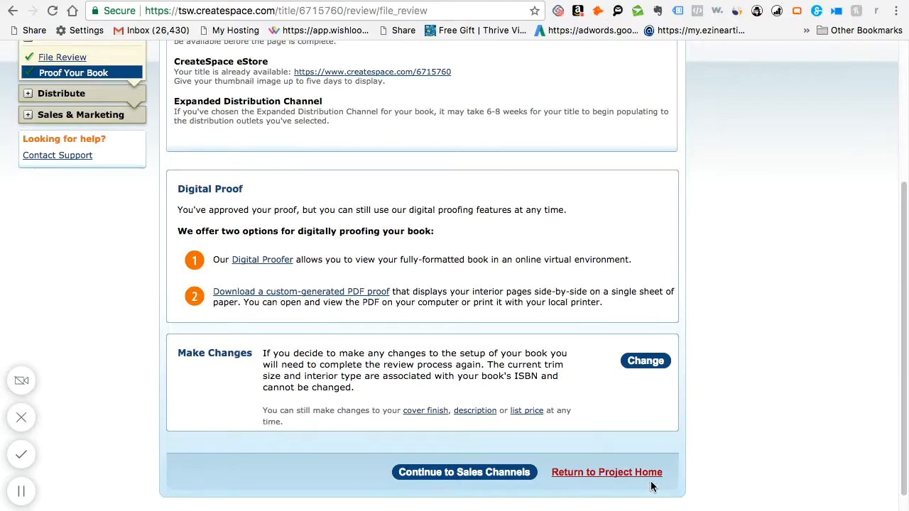
Dismiss the Digital Proofer's Flash notice and continue from the proof page to the book's sales channels.
{"action": "left_click", "coordinate": [266, 268]}
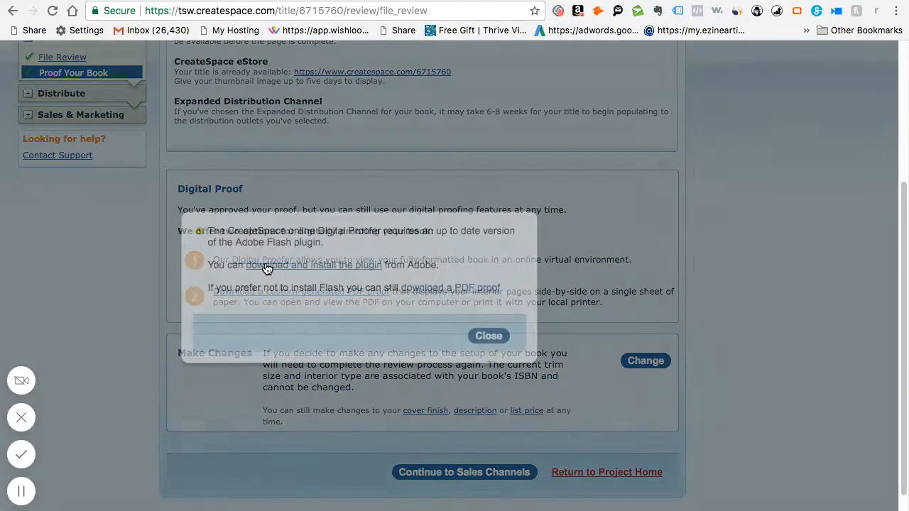
{"action": "left_click", "coordinate": [497, 335]}
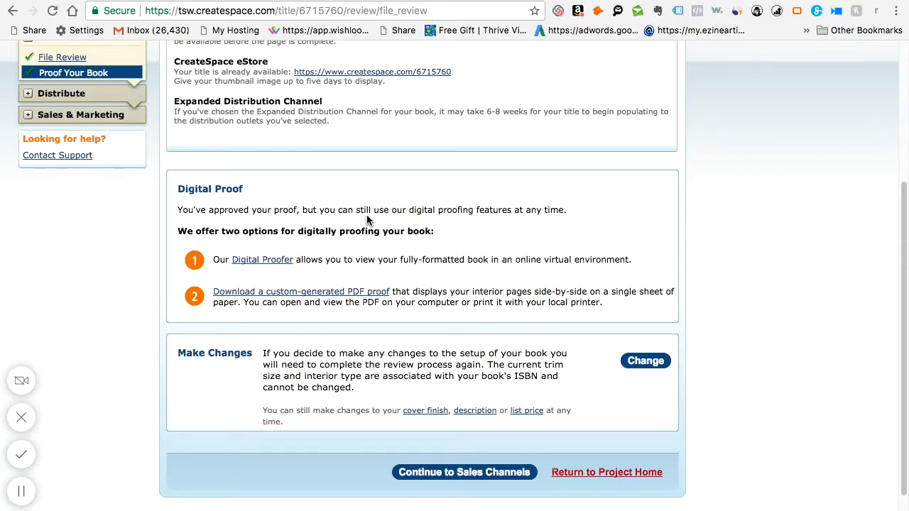
{"action": "left_click_drag", "start_coordinate": [905, 213], "coordinate": [908, 237]}
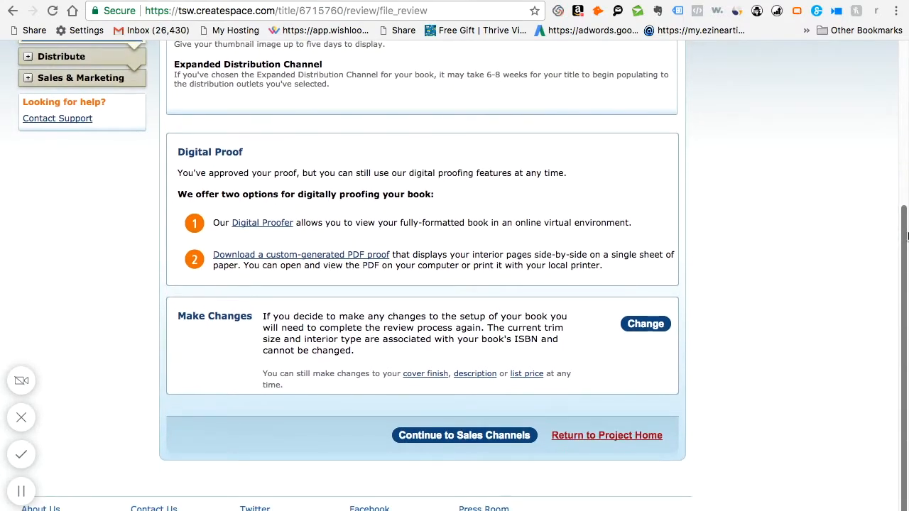
{"action": "left_click", "coordinate": [470, 436]}
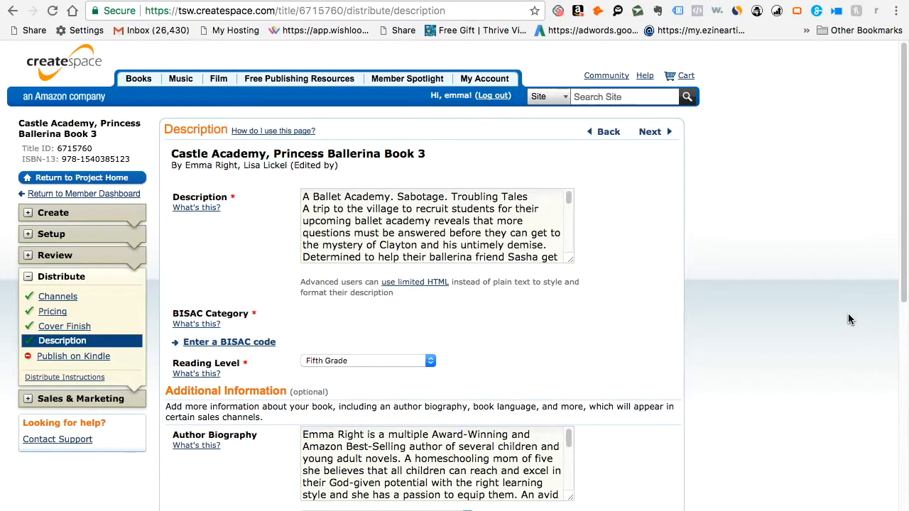
Examine the Description page of Castle Academy, Princess Ballerina Book 3, and read the explanation of BISAC Category.
{"action": "left_click_drag", "start_coordinate": [905, 143], "coordinate": [902, 162]}
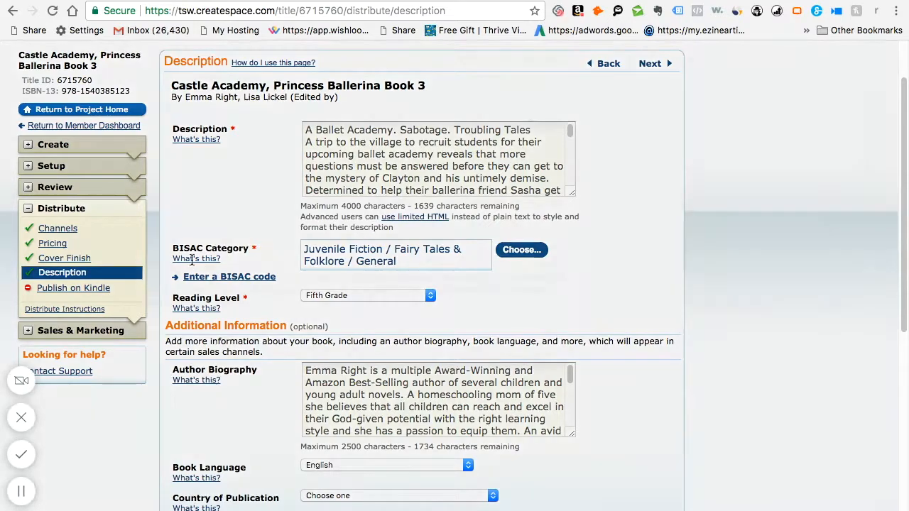
{"action": "left_click", "coordinate": [192, 260]}
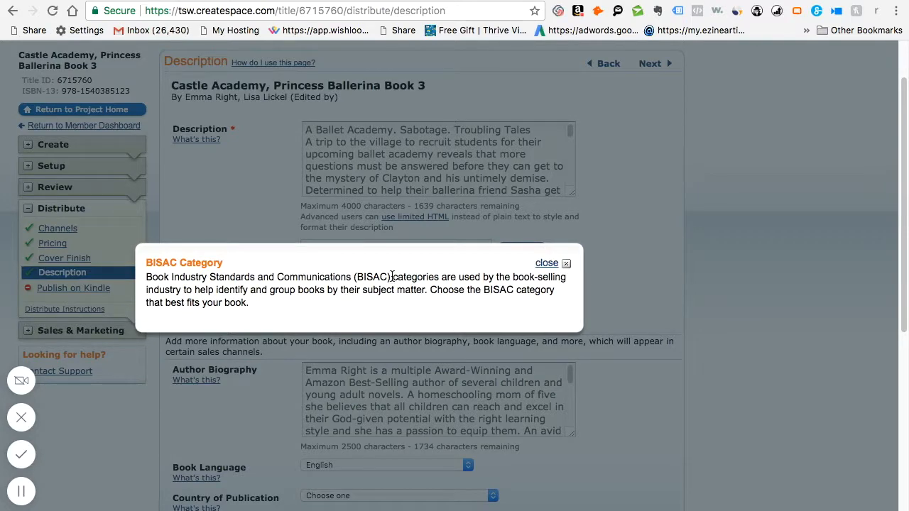
{"action": "left_click", "coordinate": [546, 263]}
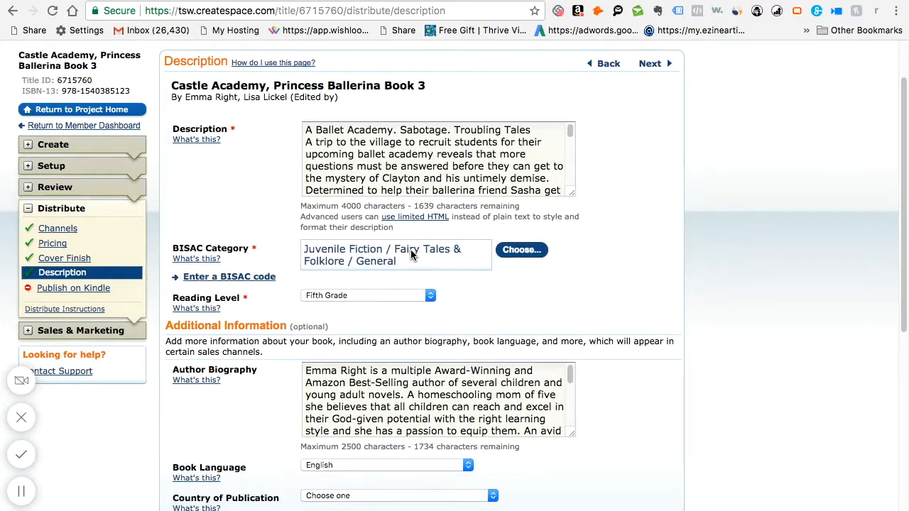
Open the BISAC category choices, set the Country of Publication to United States, and save the Description page to continue.
{"action": "left_click", "coordinate": [501, 251]}
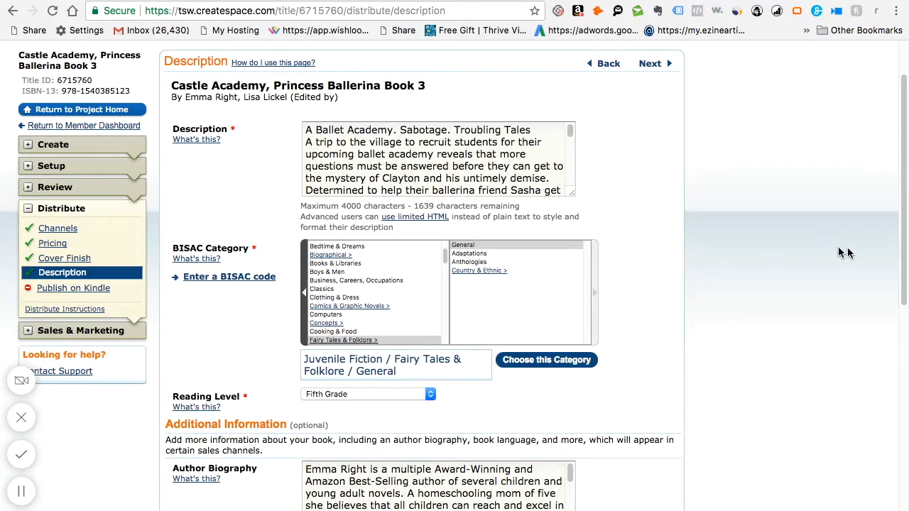
{"action": "scroll", "coordinate": [903, 291], "scroll_direction": "down", "scroll_amount": 5}
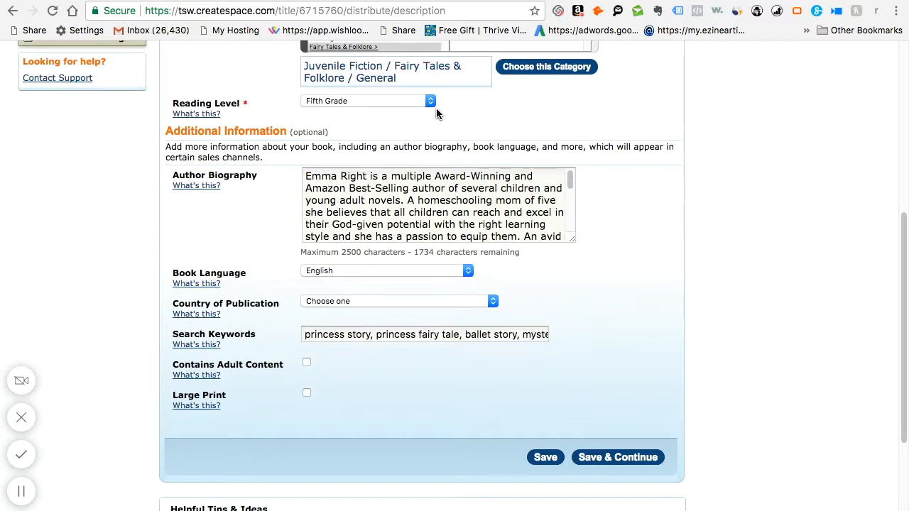
{"action": "left_click", "coordinate": [490, 301]}
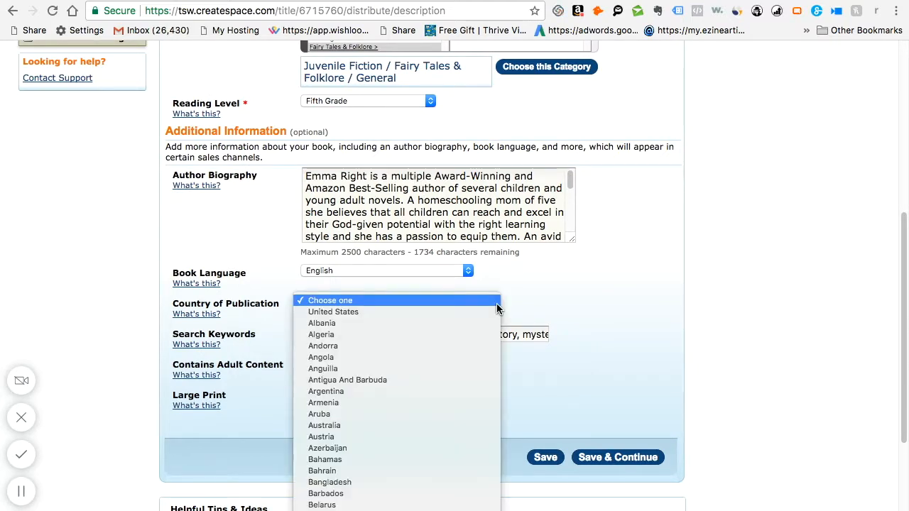
{"action": "left_click", "coordinate": [490, 311]}
{"action": "left_click", "coordinate": [628, 457]}
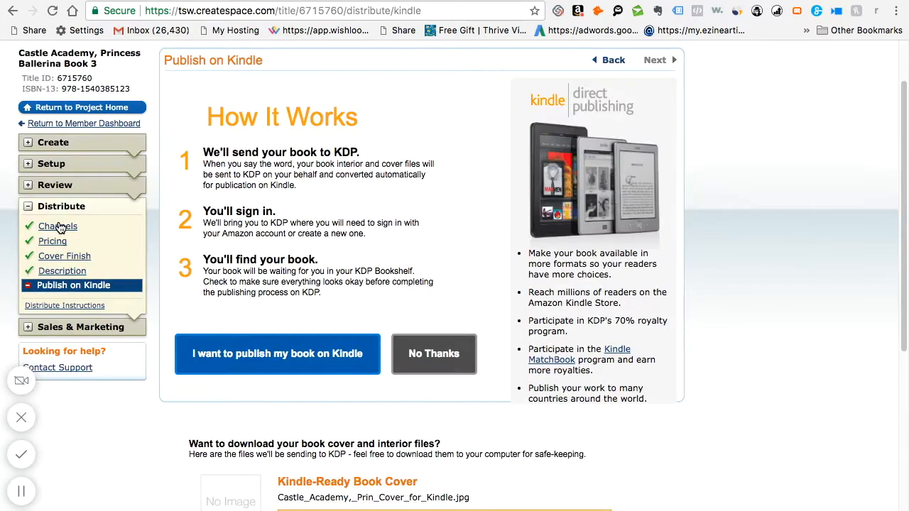
Go back to the book's Channels page and examine the Standard and Expanded Distribution selections.
{"action": "left_click", "coordinate": [51, 226]}
{"action": "scroll", "coordinate": [902, 136], "scroll_direction": "down", "scroll_amount": 3}
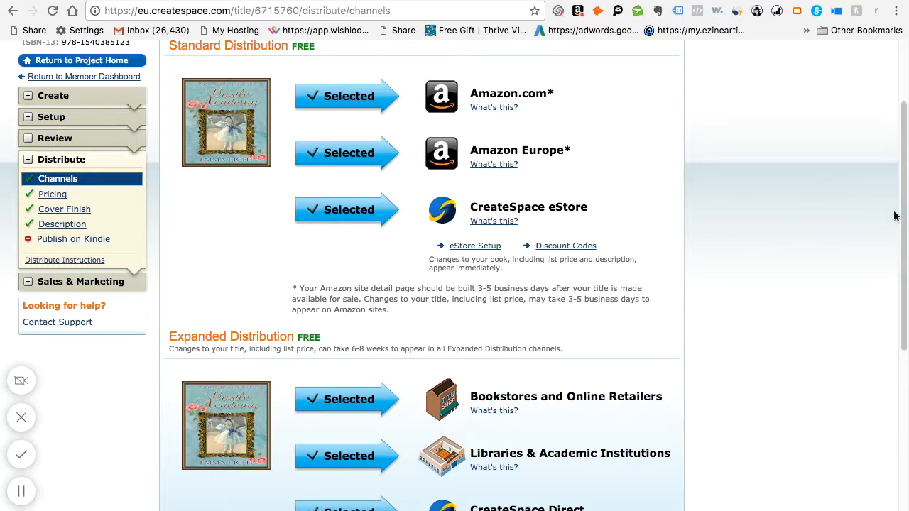
{"action": "scroll", "coordinate": [885, 208], "scroll_direction": "down", "scroll_amount": 4}
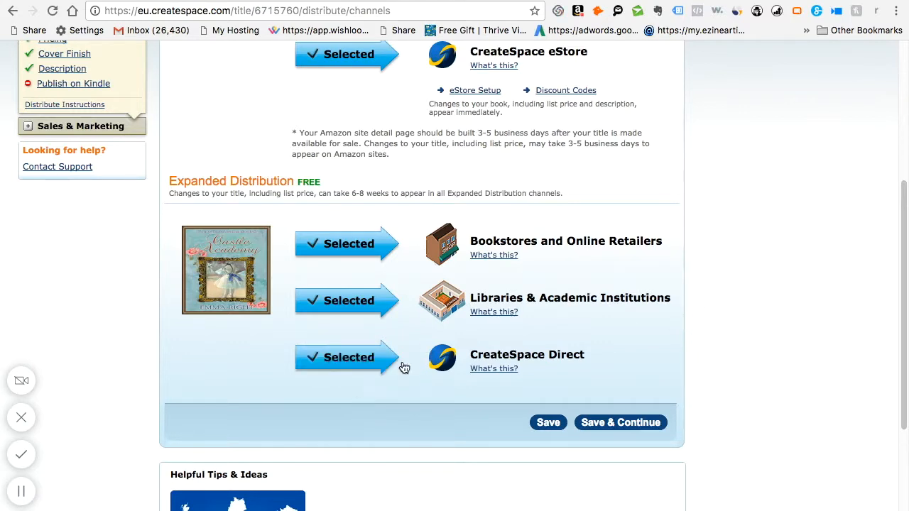
{"action": "scroll", "coordinate": [501, 299], "scroll_direction": "down", "scroll_amount": 3}
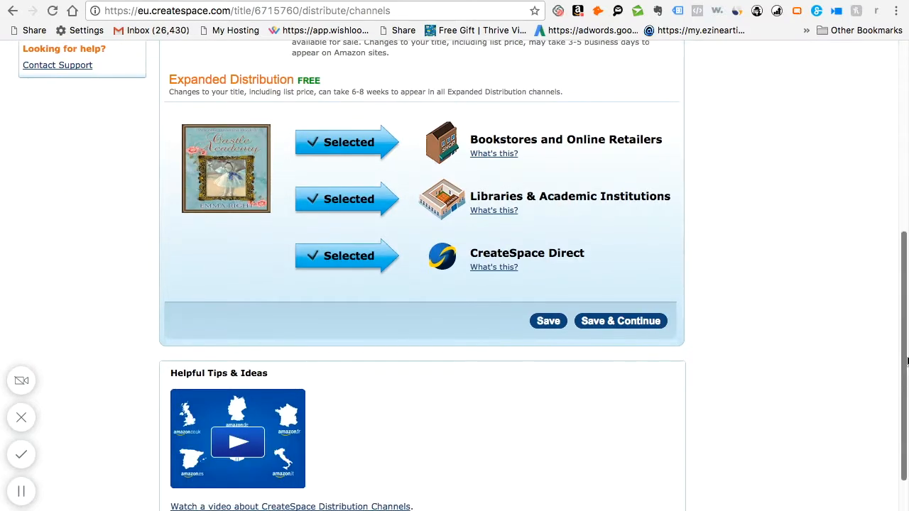
{"action": "left_click_drag", "start_coordinate": [904, 333], "coordinate": [889, 195]}
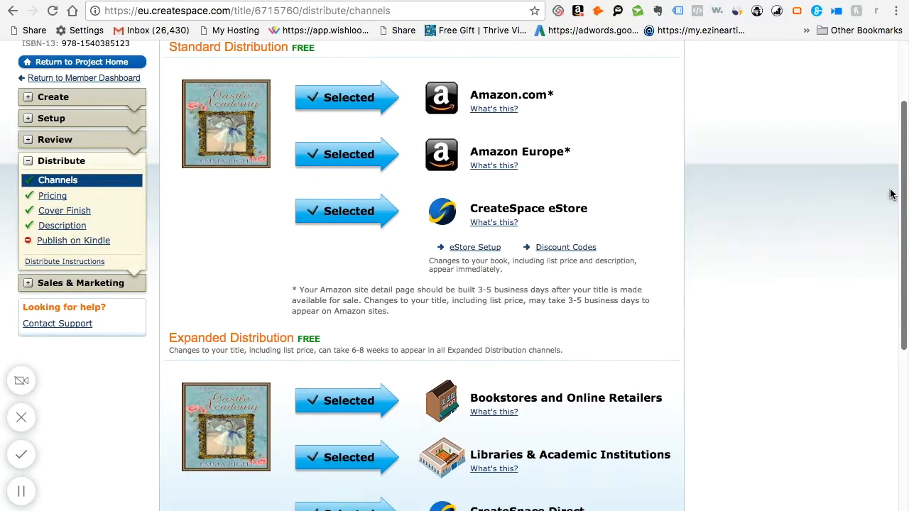
Examine the book's list prices and royalties in USD, GBP and EUR, and return to the Description page.
{"action": "left_click", "coordinate": [42, 195]}
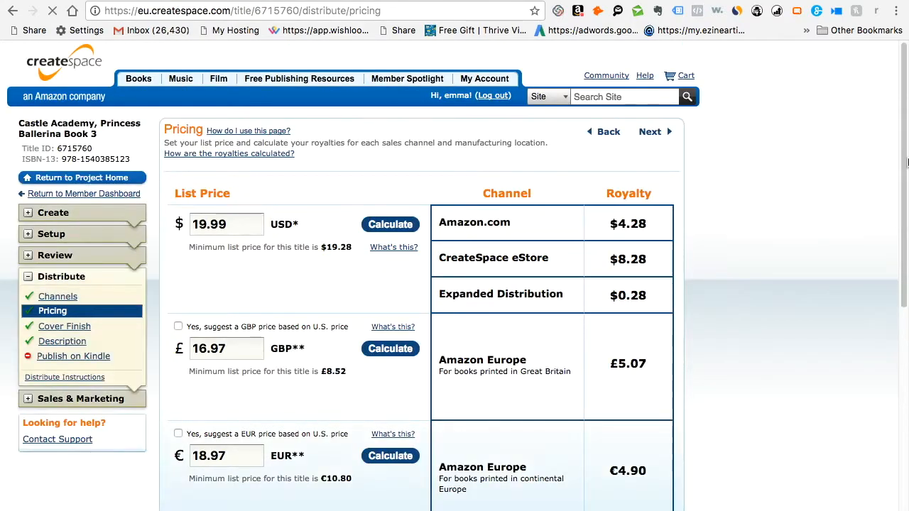
{"action": "scroll", "coordinate": [464, 154], "scroll_direction": "down", "scroll_amount": 3}
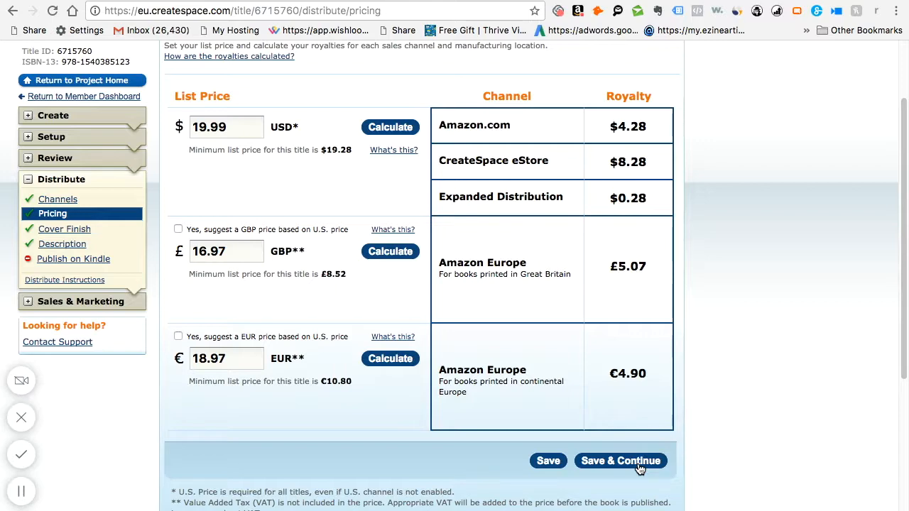
{"action": "left_click", "coordinate": [71, 243]}
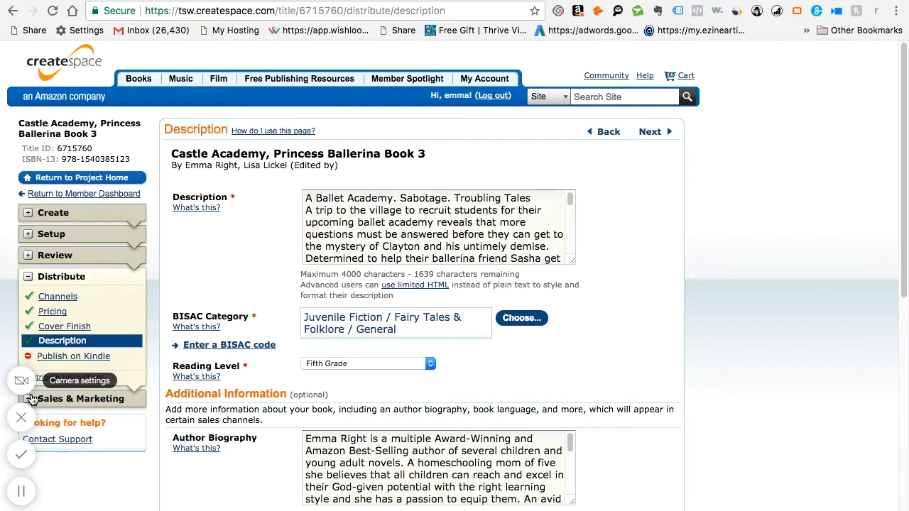
Examine the Publish on Kindle page and its downloadable cover and interior files, and start Kindle publishing to view the interior file options.
{"action": "left_click", "coordinate": [22, 382]}
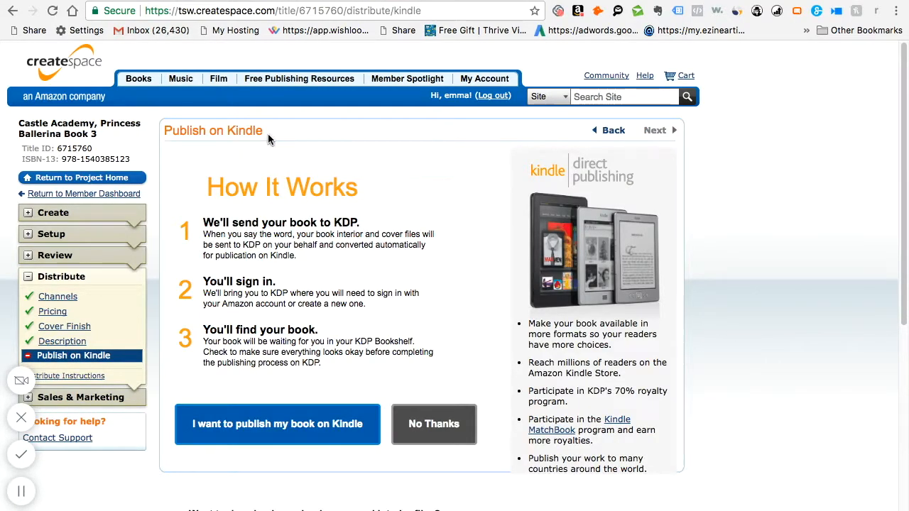
{"action": "left_click_drag", "start_coordinate": [906, 85], "coordinate": [907, 324]}
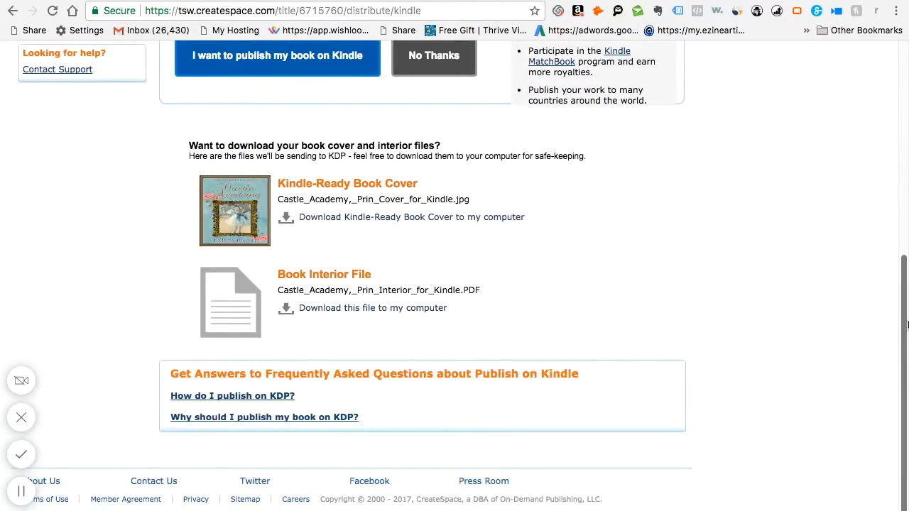
{"action": "scroll", "coordinate": [865, 221], "scroll_direction": "up", "scroll_amount": 3}
{"action": "scroll", "coordinate": [843, 249], "scroll_direction": "down", "scroll_amount": 2}
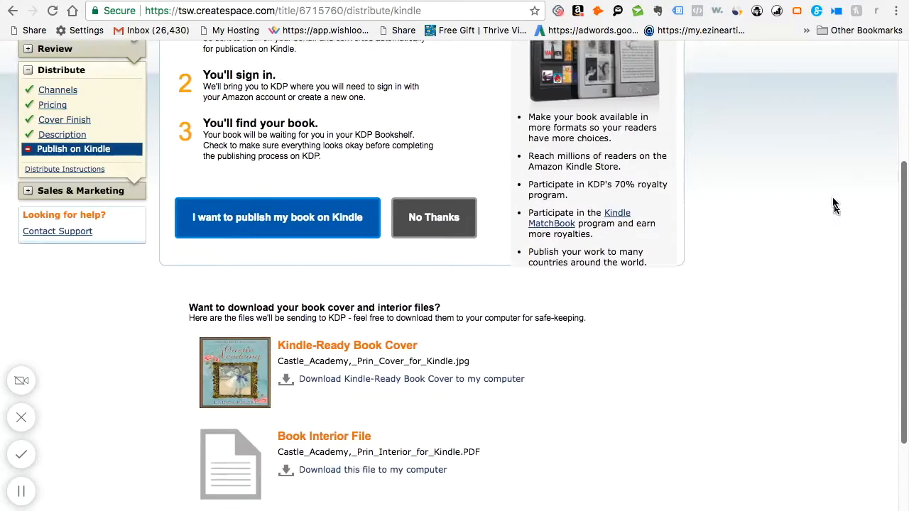
{"action": "scroll", "coordinate": [859, 298], "scroll_direction": "down", "scroll_amount": 2}
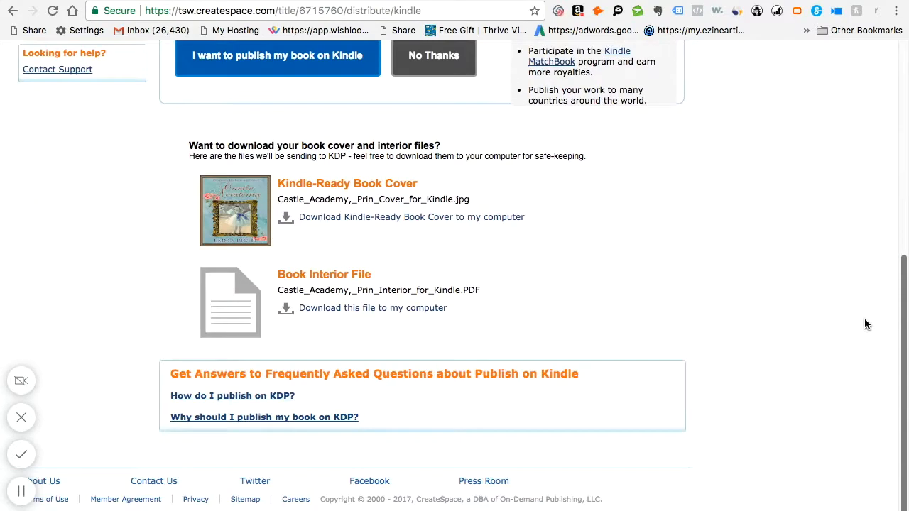
{"action": "scroll", "coordinate": [817, 241], "scroll_direction": "up", "scroll_amount": 4}
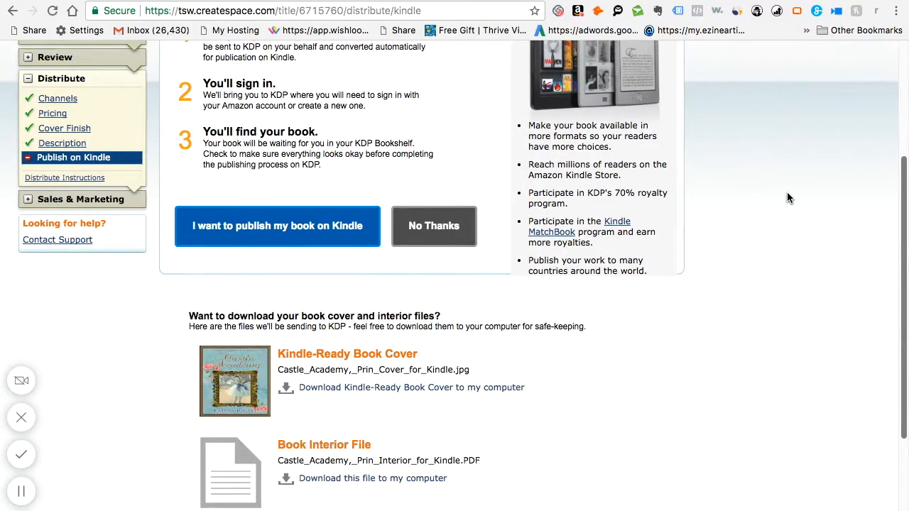
{"action": "scroll", "coordinate": [795, 228], "scroll_direction": "down", "scroll_amount": 3}
{"action": "scroll", "coordinate": [781, 185], "scroll_direction": "up", "scroll_amount": 5}
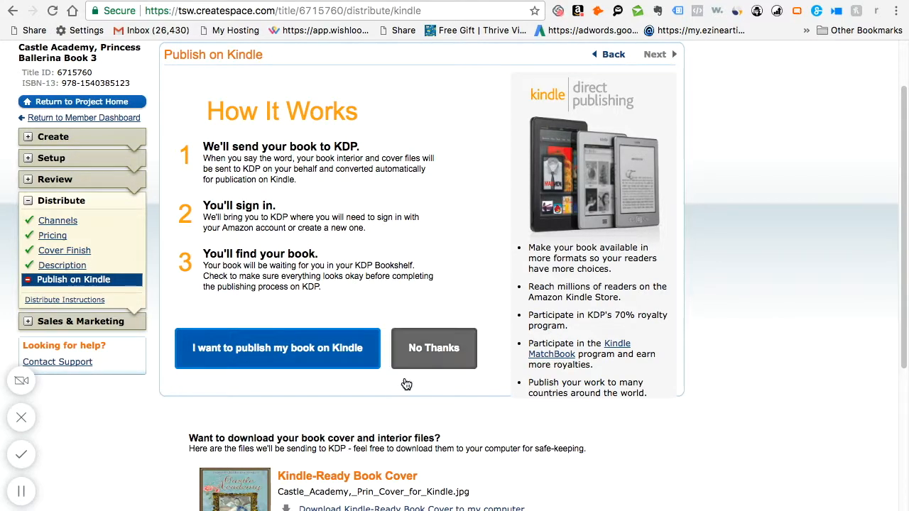
{"action": "left_click", "coordinate": [284, 349]}
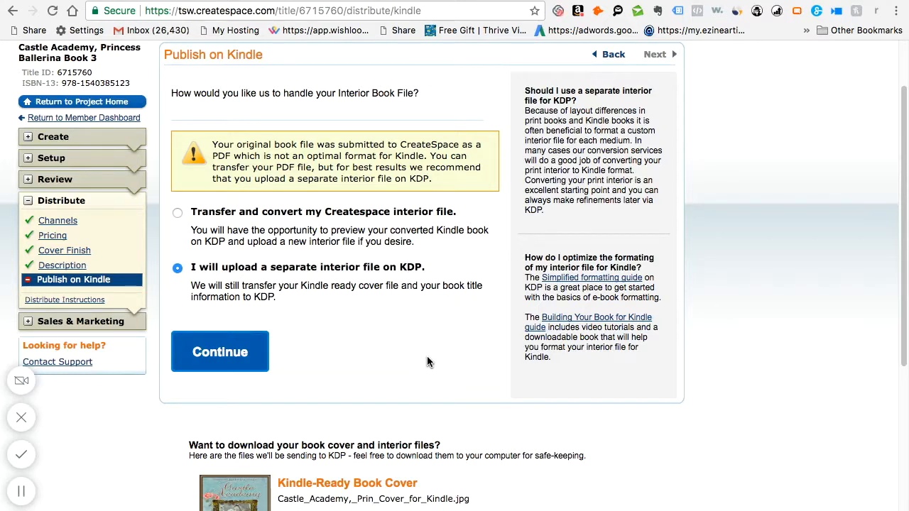
Show the Sales & Marketing options and open Marketing Services from the project homepage of "While Princesses Sleep".
{"action": "left_click", "coordinate": [28, 322]}
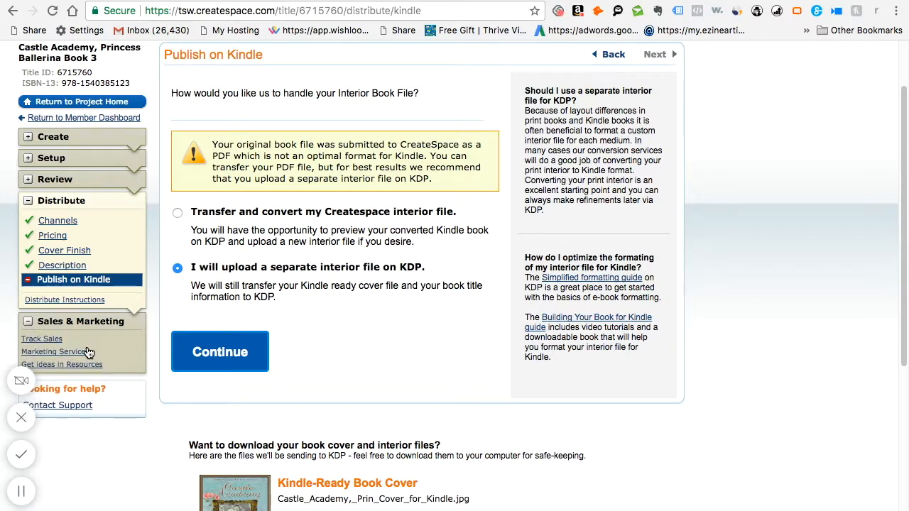
{"action": "scroll", "coordinate": [879, 125], "scroll_direction": "up", "scroll_amount": 3}
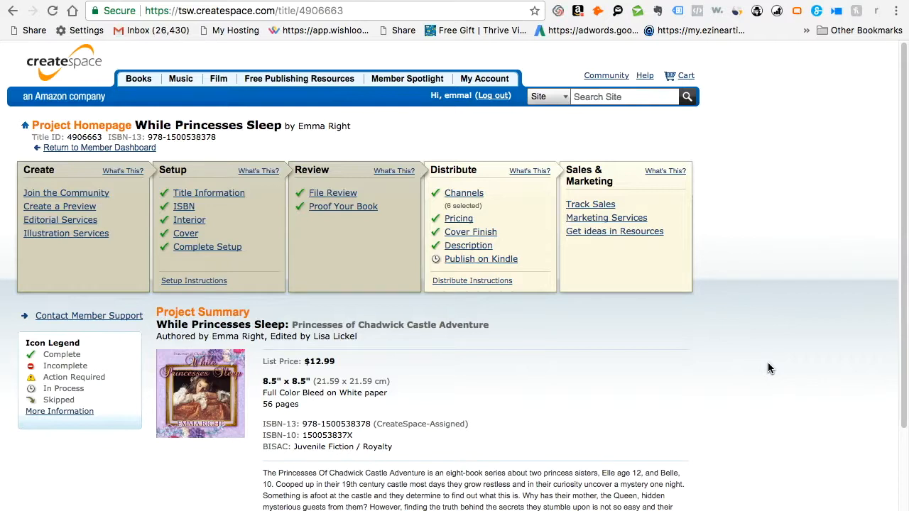
{"action": "left_click", "coordinate": [606, 218]}
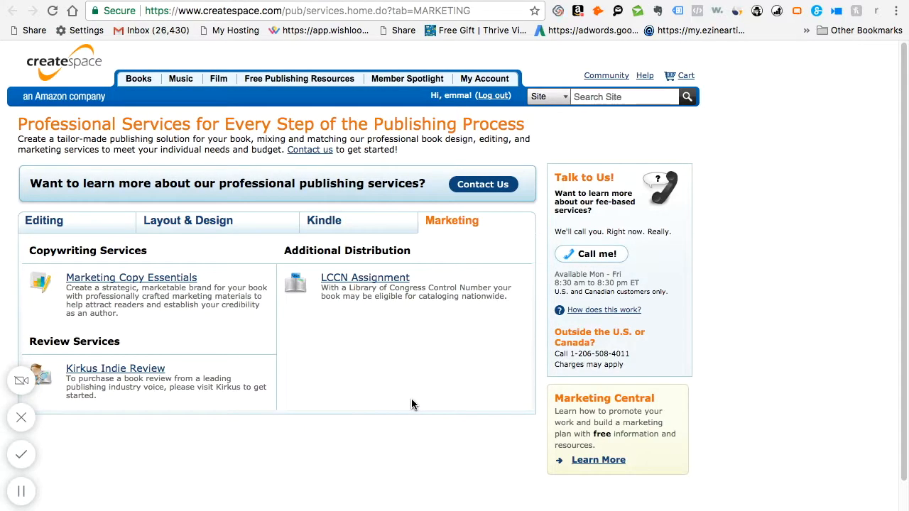
Open the LCCN Assignment service and read its price, how the process works, the frequently asked questions and the eligibility terms.
{"action": "left_click", "coordinate": [355, 284]}
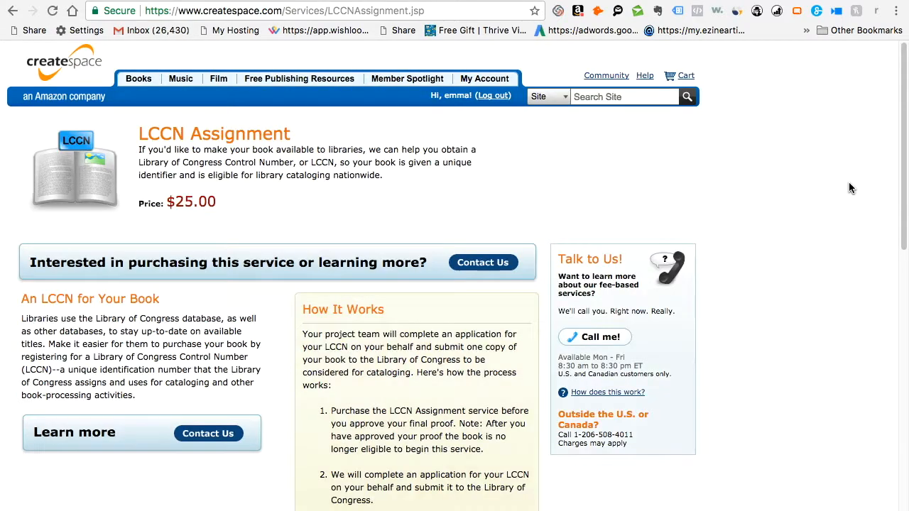
{"action": "scroll", "coordinate": [906, 116], "scroll_direction": "down", "scroll_amount": 3}
{"action": "scroll", "coordinate": [781, 142], "scroll_direction": "up", "scroll_amount": 1}
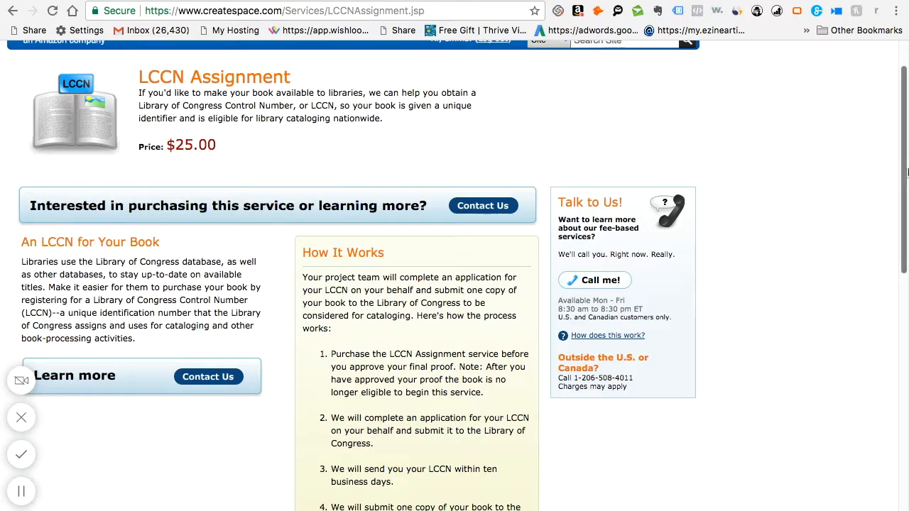
{"action": "left_click_drag", "start_coordinate": [905, 176], "coordinate": [906, 497]}
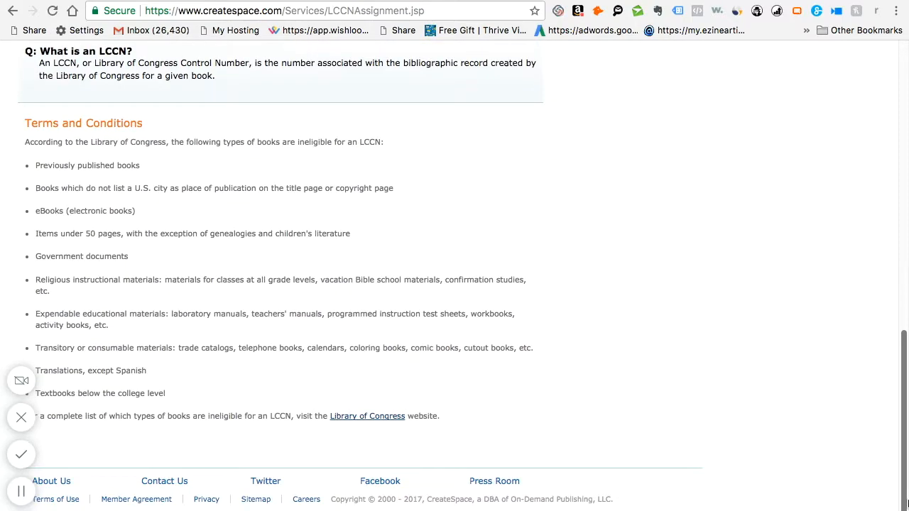
{"action": "scroll", "coordinate": [869, 353], "scroll_direction": "up", "scroll_amount": 4}
{"action": "scroll", "coordinate": [832, 268], "scroll_direction": "up", "scroll_amount": 2}
{"action": "scroll", "coordinate": [806, 227], "scroll_direction": "up", "scroll_amount": 3}
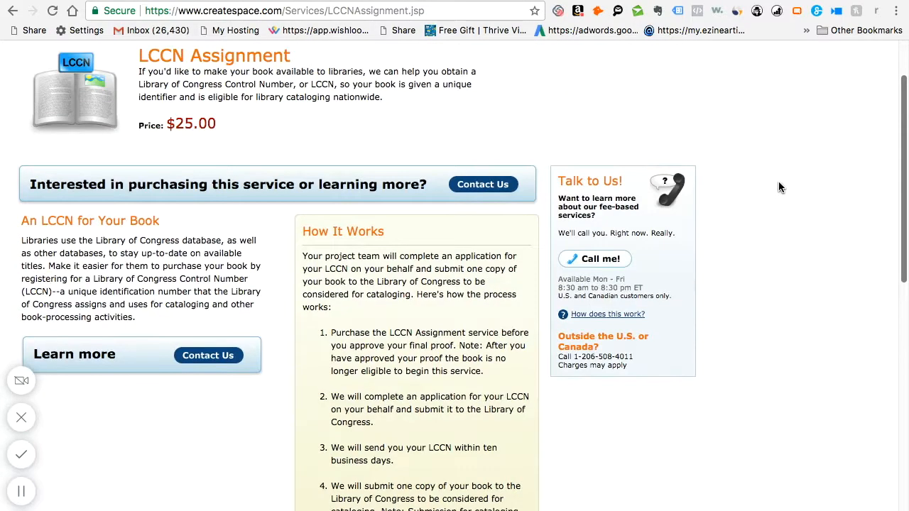
{"action": "scroll", "coordinate": [750, 135], "scroll_direction": "up", "scroll_amount": 1}
{"action": "scroll", "coordinate": [757, 183], "scroll_direction": "down", "scroll_amount": 1}
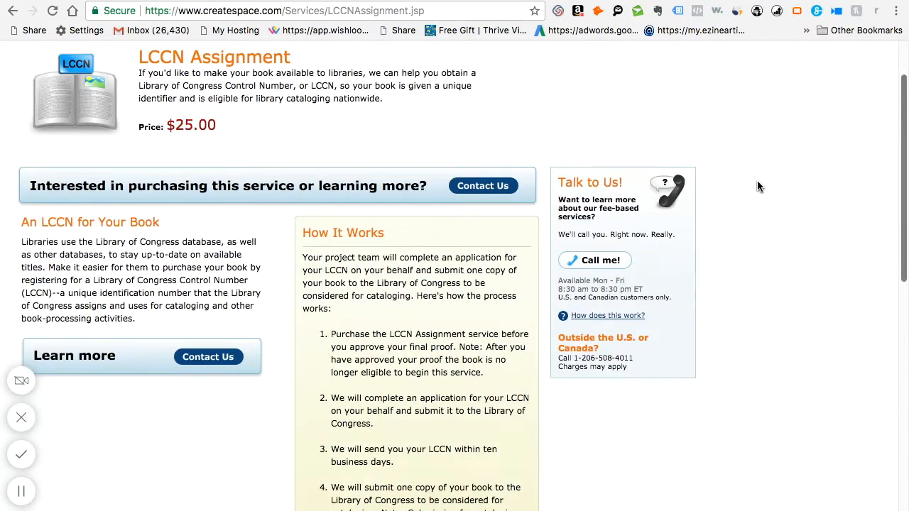
{"action": "scroll", "coordinate": [771, 220], "scroll_direction": "down", "scroll_amount": 2}
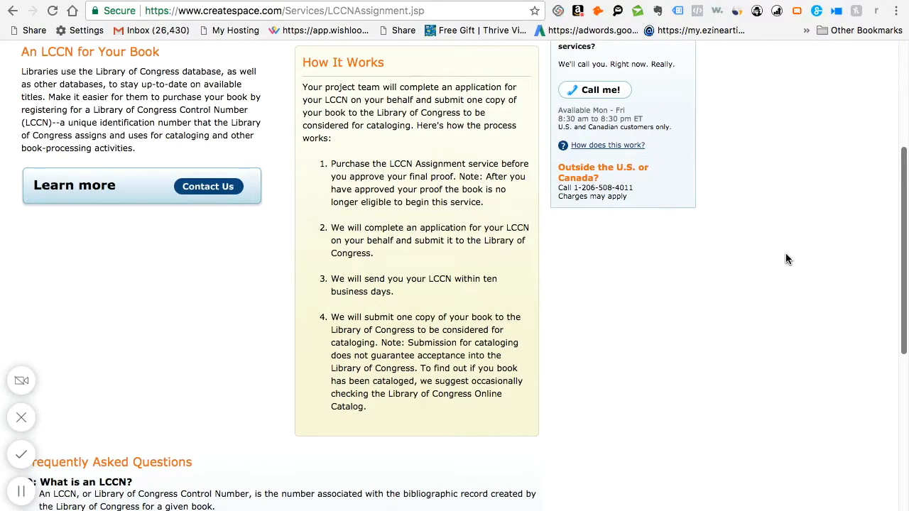
{"action": "scroll", "coordinate": [789, 270], "scroll_direction": "down", "scroll_amount": 1}
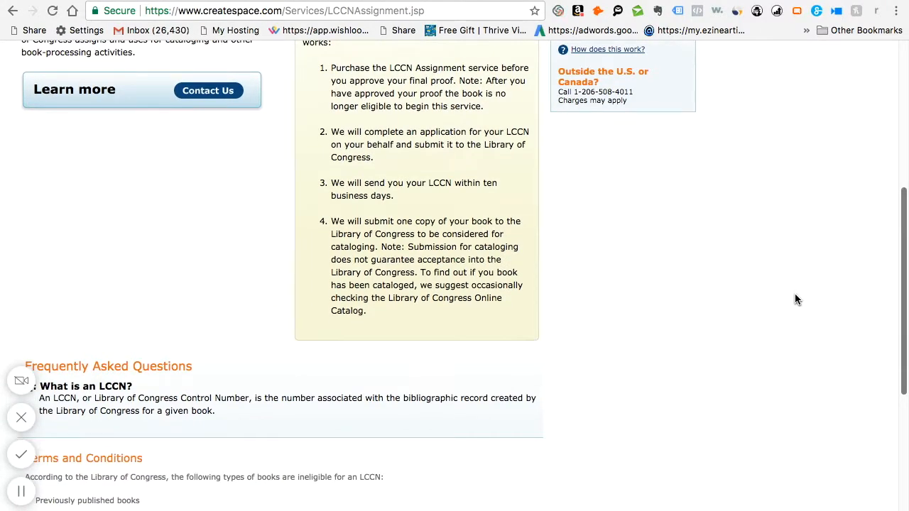
{"action": "scroll", "coordinate": [799, 313], "scroll_direction": "down", "scroll_amount": 2}
{"action": "scroll", "coordinate": [804, 329], "scroll_direction": "up", "scroll_amount": 1}
{"action": "scroll", "coordinate": [811, 348], "scroll_direction": "down", "scroll_amount": 1}
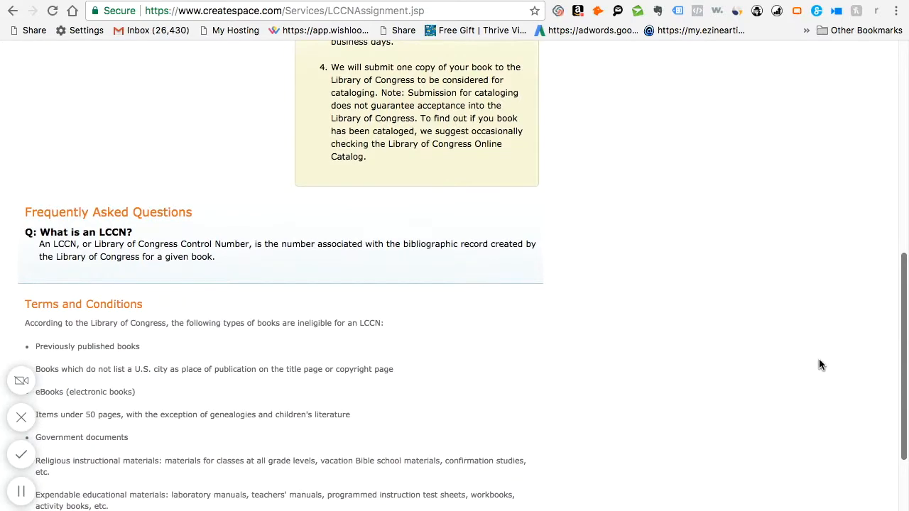
{"action": "scroll", "coordinate": [781, 277], "scroll_direction": "up", "scroll_amount": 5}
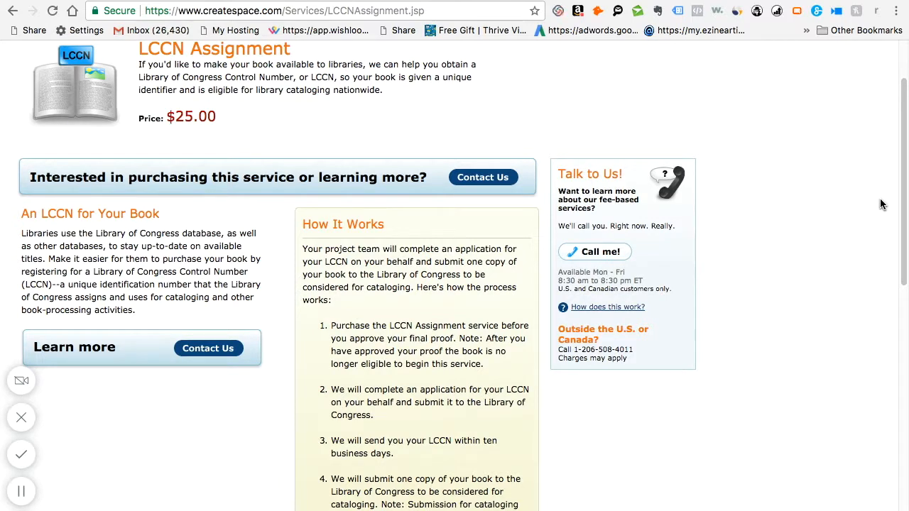
{"action": "left_click_drag", "start_coordinate": [904, 210], "coordinate": [782, 176]}
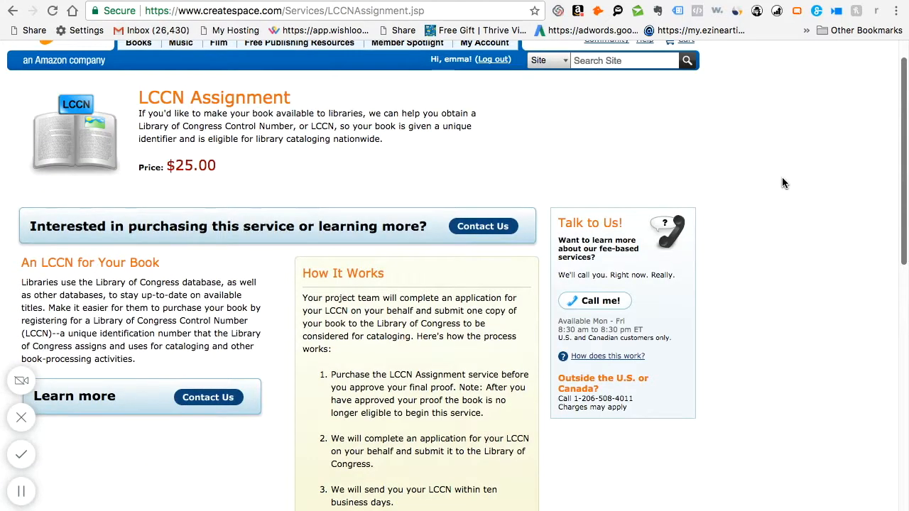